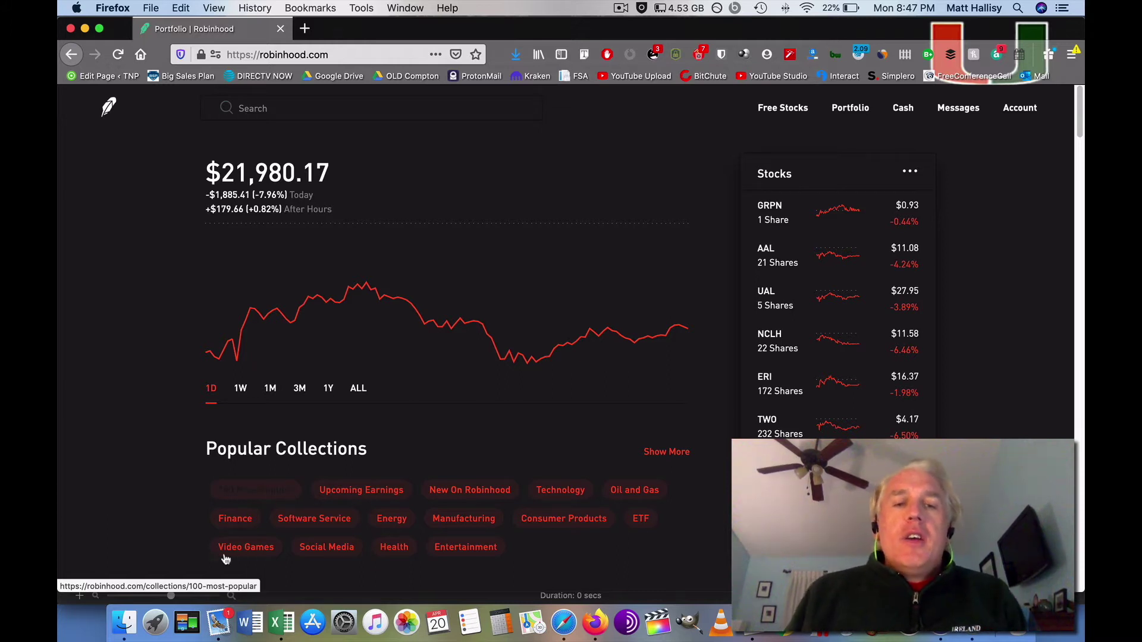
Switch to the Stock Screener workbook in Excel and highlight the UCO and PVAC rows on the Holdings sheet
{"action": "left_click", "coordinate": [281, 621]}
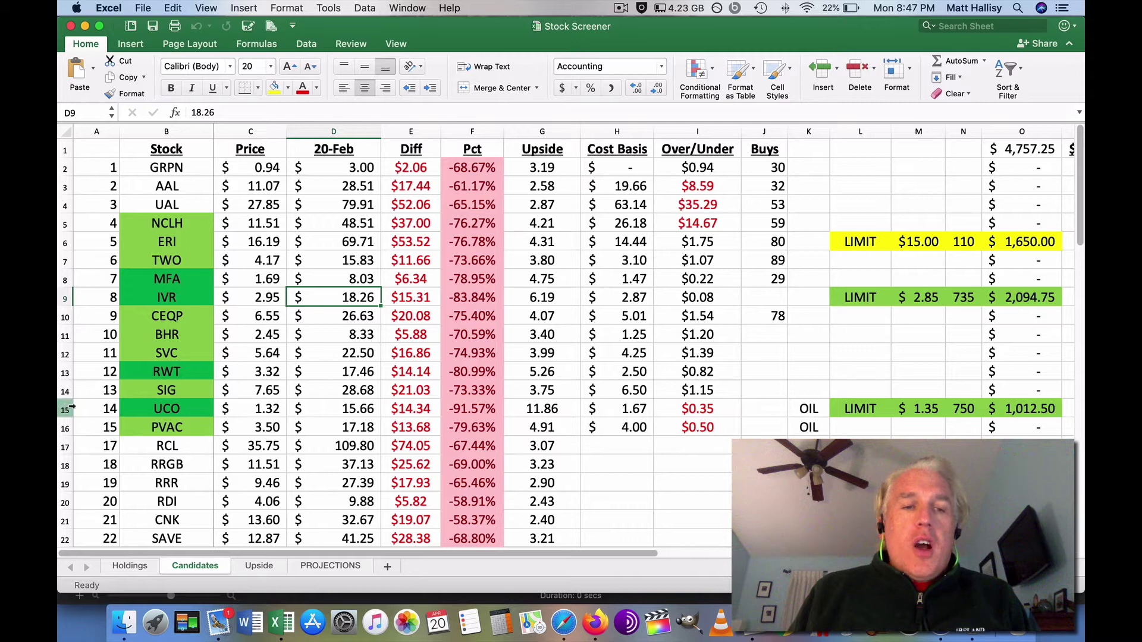
{"action": "left_click", "coordinate": [129, 566]}
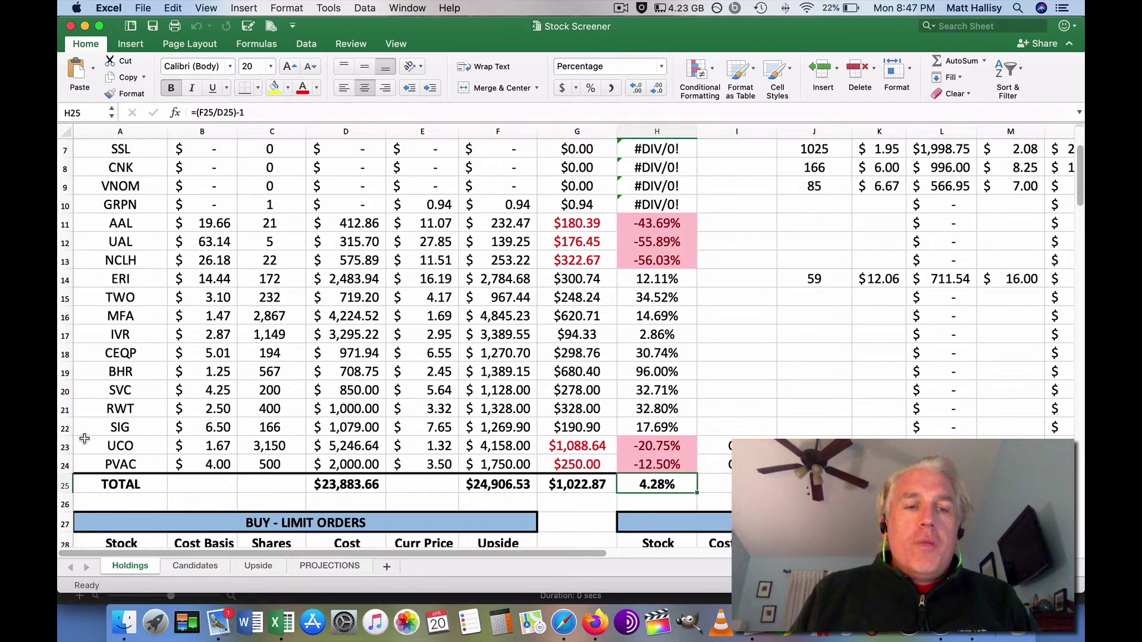
{"action": "left_click_drag", "start_coordinate": [68, 447], "coordinate": [64, 458]}
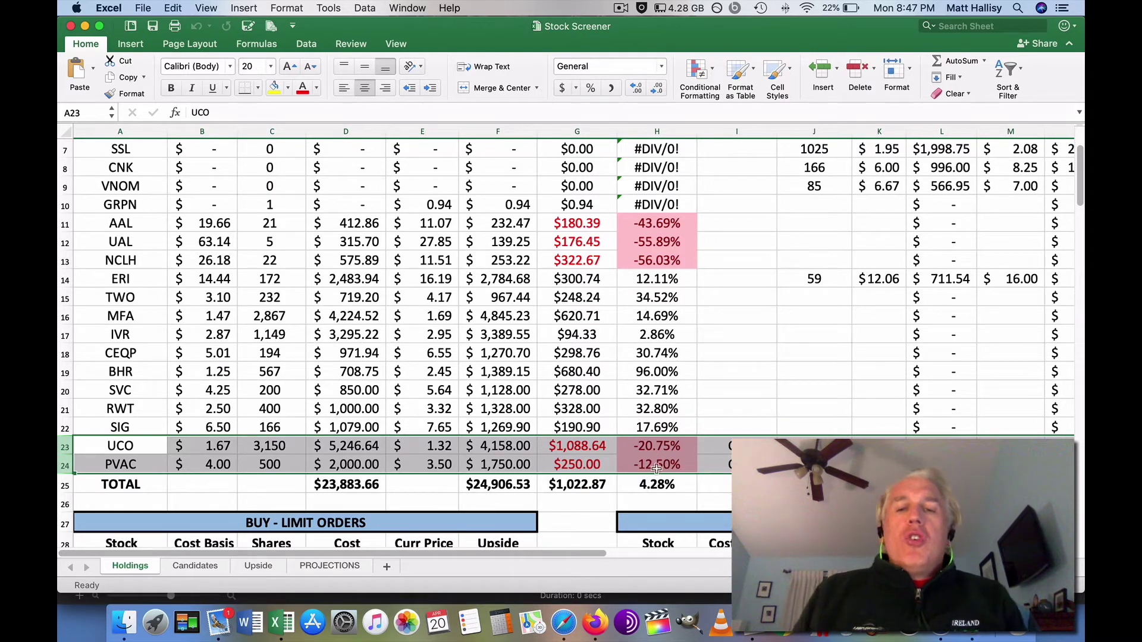
Highlight the Current Value, Gain and Pct columns on the Holdings sheet and review them down to the totals
{"action": "scroll", "coordinate": [667, 282], "scroll_direction": "up", "scroll_amount": 2}
{"action": "scroll", "coordinate": [667, 281], "scroll_direction": "up", "scroll_amount": 3}
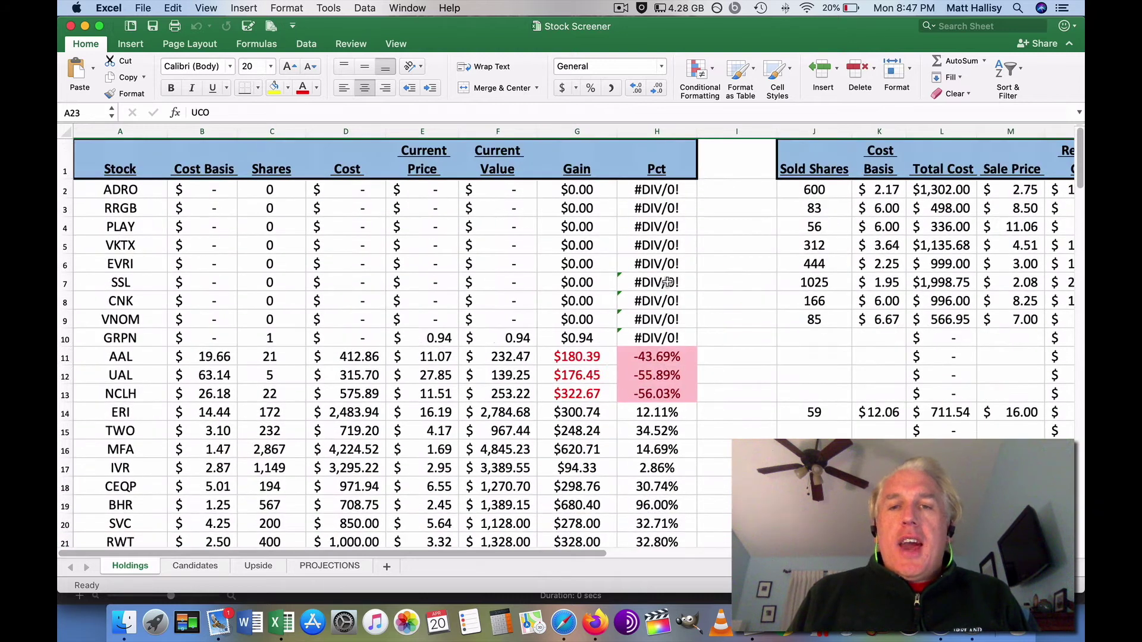
{"action": "left_click", "coordinate": [659, 129]}
{"action": "left_click_drag", "start_coordinate": [659, 130], "coordinate": [511, 130]}
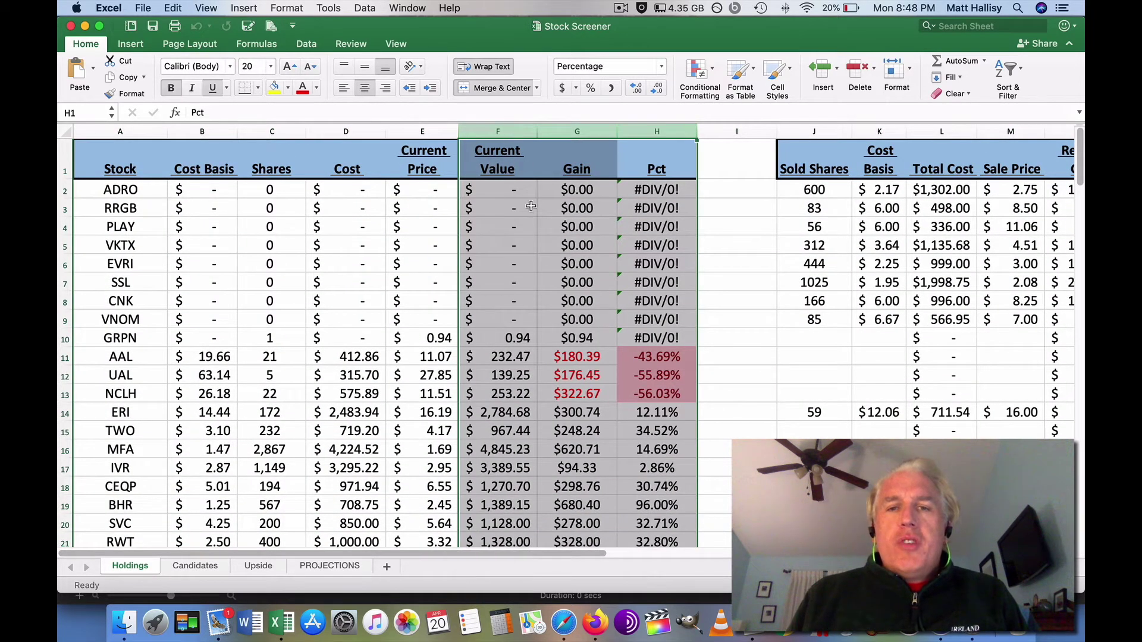
{"action": "scroll", "coordinate": [531, 212], "scroll_direction": "down", "scroll_amount": 5}
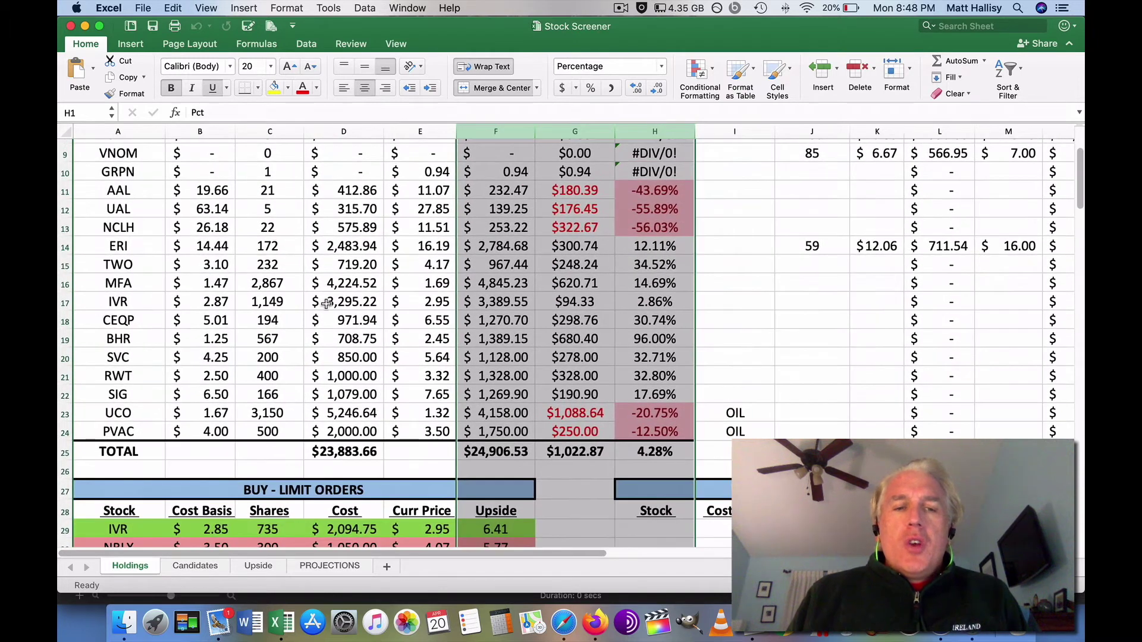
{"action": "scroll", "coordinate": [220, 246], "scroll_direction": "up", "scroll_amount": 5}
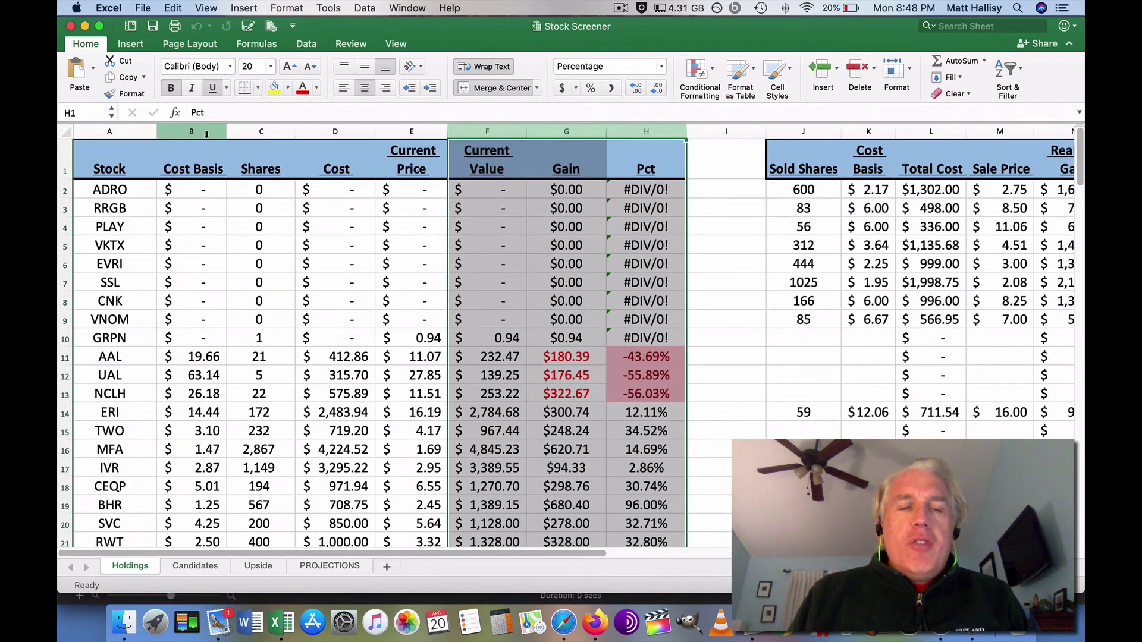
Highlight the Cost Basis column and review it from the holdings through the buy limit orders
{"action": "left_click", "coordinate": [206, 131]}
{"action": "scroll", "coordinate": [200, 334], "scroll_direction": "down", "scroll_amount": 3}
{"action": "scroll", "coordinate": [200, 334], "scroll_direction": "down", "scroll_amount": 2}
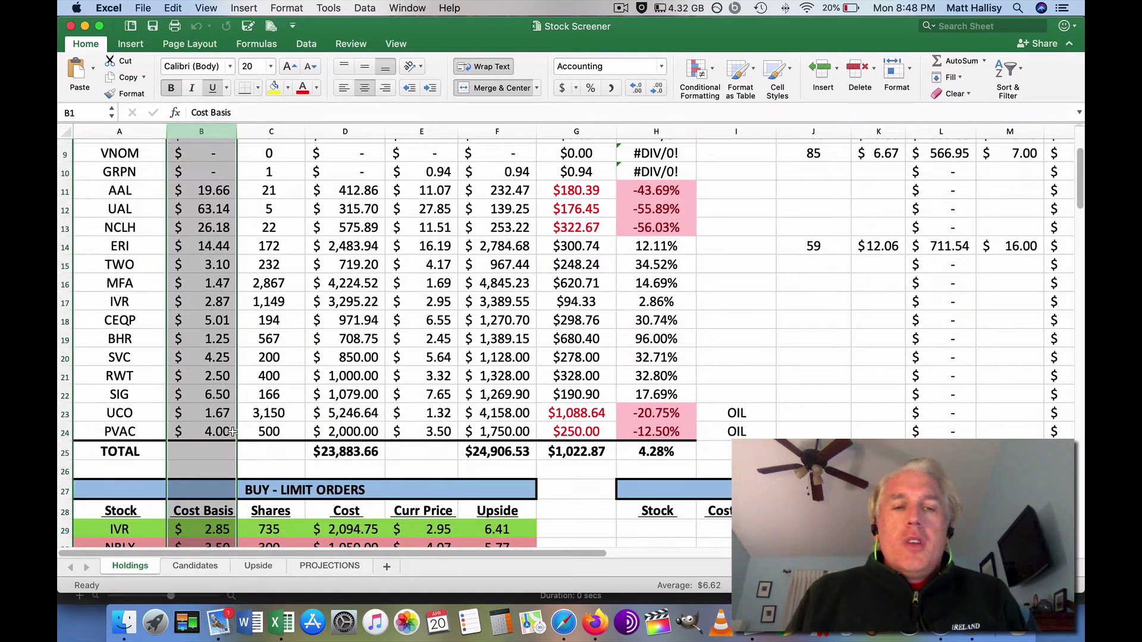
{"action": "scroll", "coordinate": [232, 432], "scroll_direction": "down", "scroll_amount": 2}
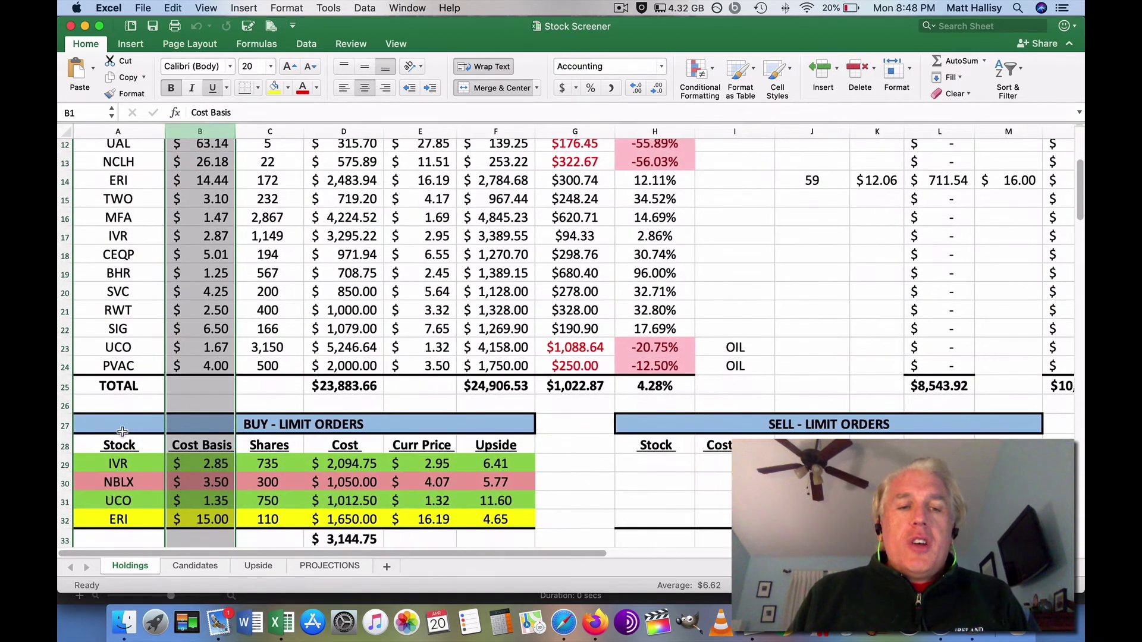
Examine the UCO buy limit order, comparing it with UCO's current price in the holdings and checking its upside
{"action": "left_click", "coordinate": [66, 500]}
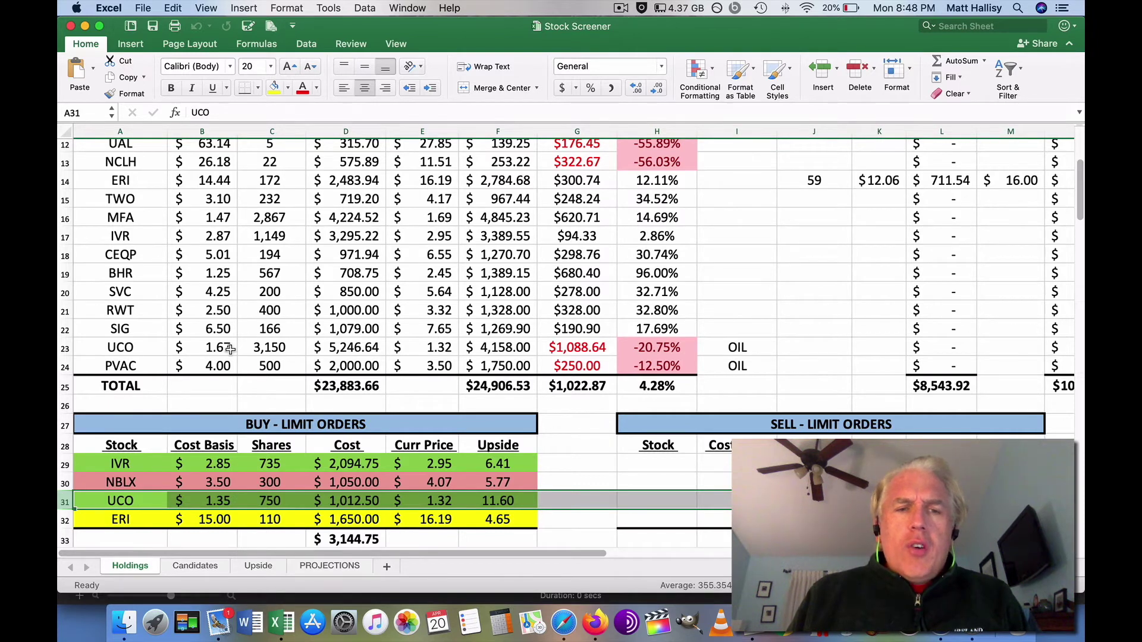
{"action": "left_click", "coordinate": [453, 345]}
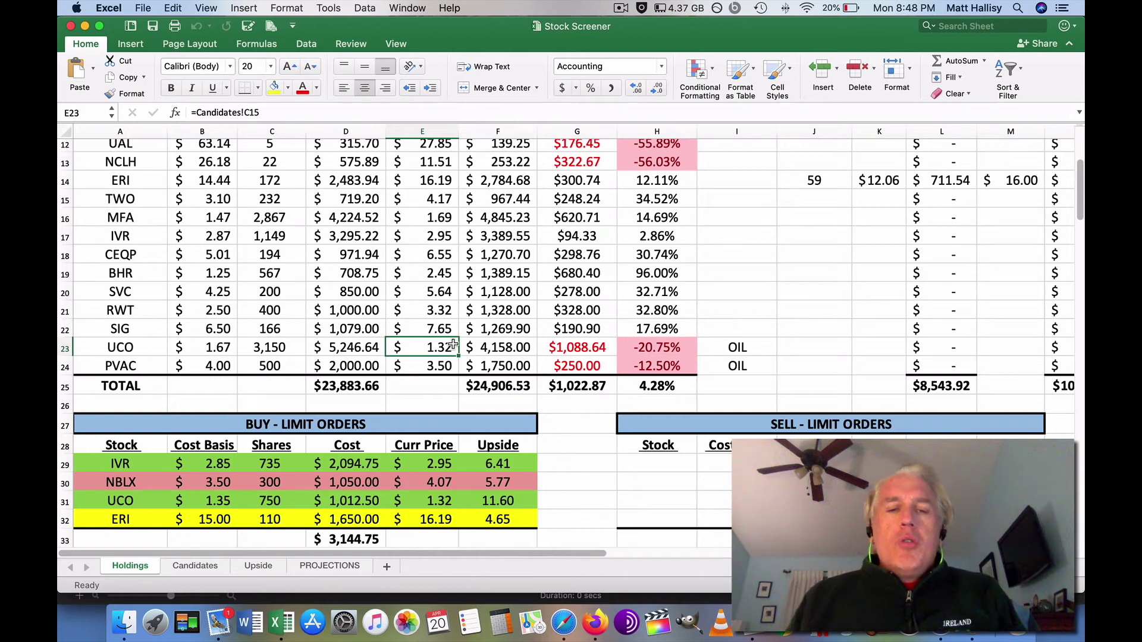
{"action": "left_click", "coordinate": [510, 498]}
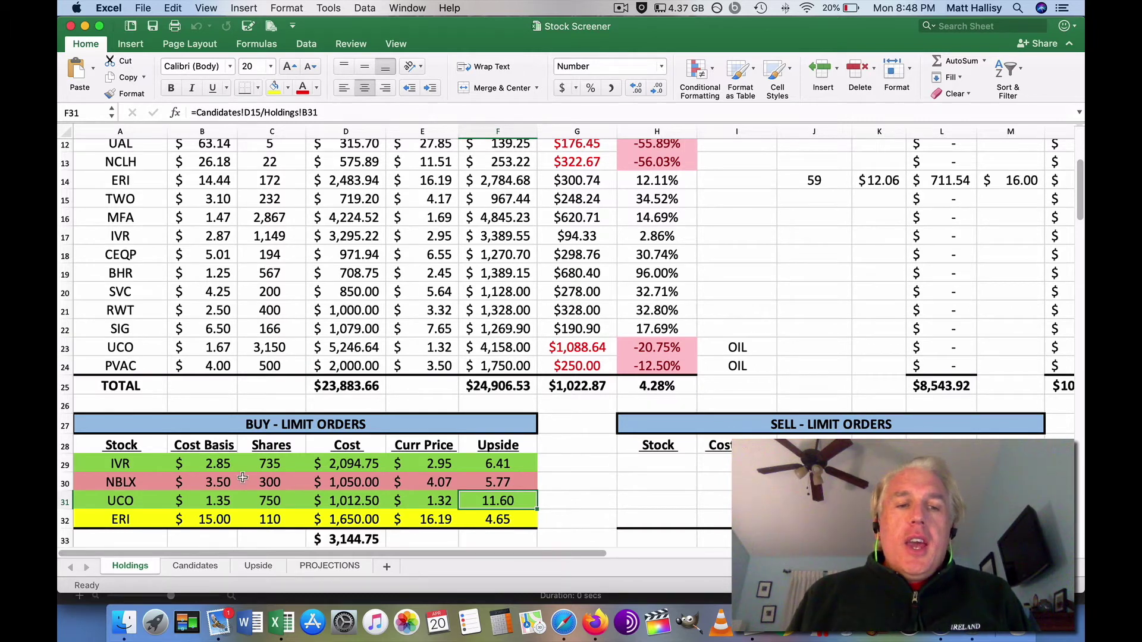
Examine the IVR buy limit order and its cost basis against the existing IVR holding row
{"action": "left_click", "coordinate": [64, 465]}
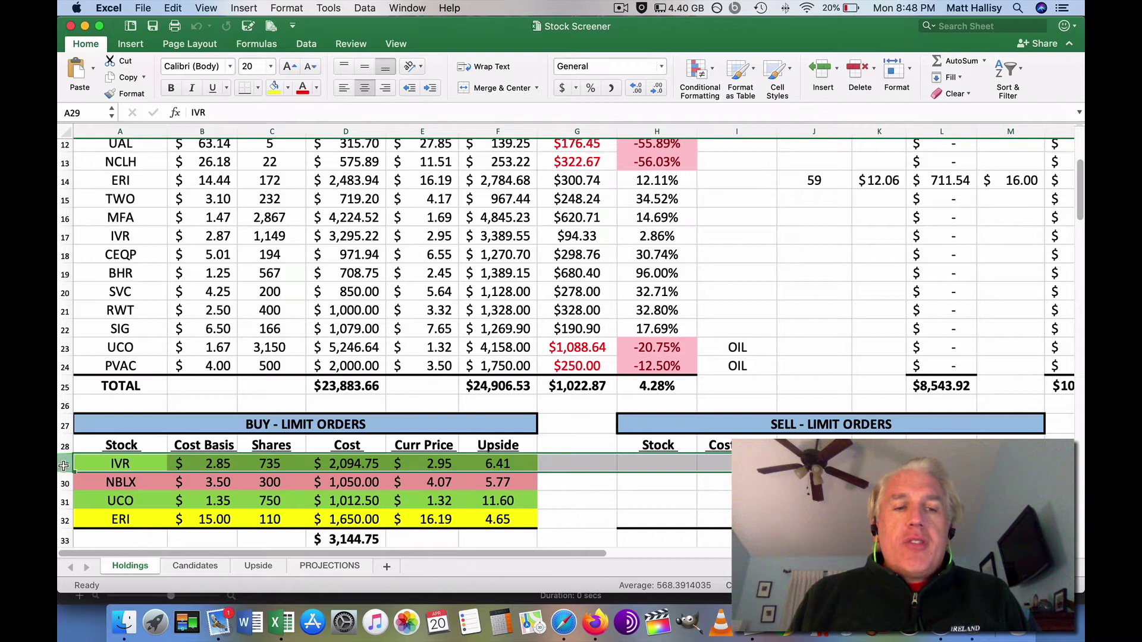
{"action": "left_click", "coordinate": [217, 469]}
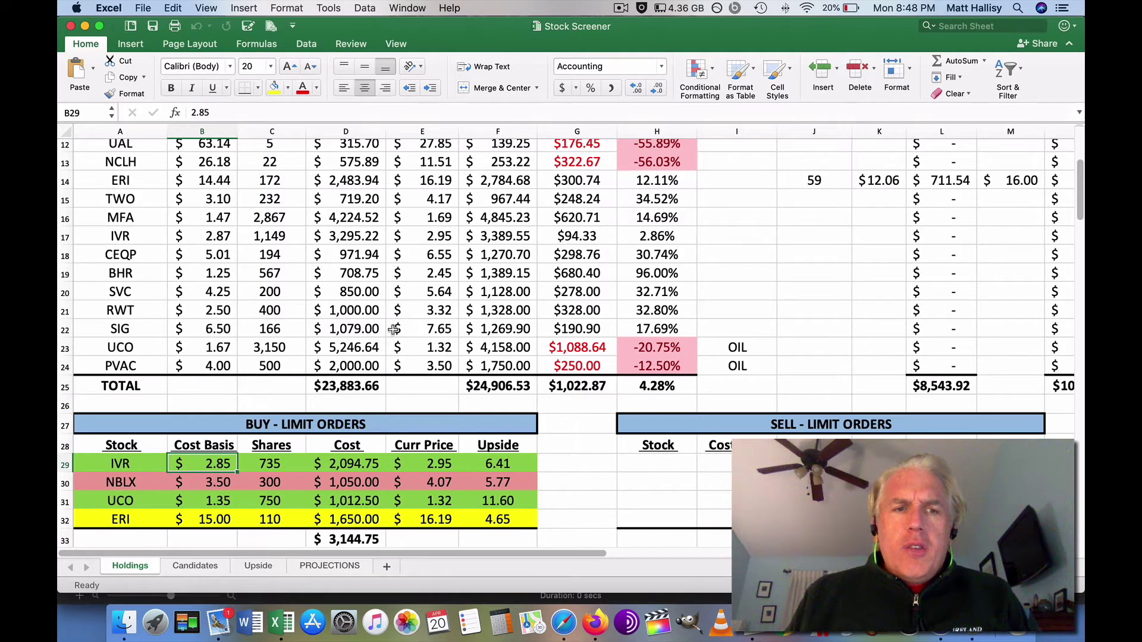
{"action": "left_click", "coordinate": [66, 237]}
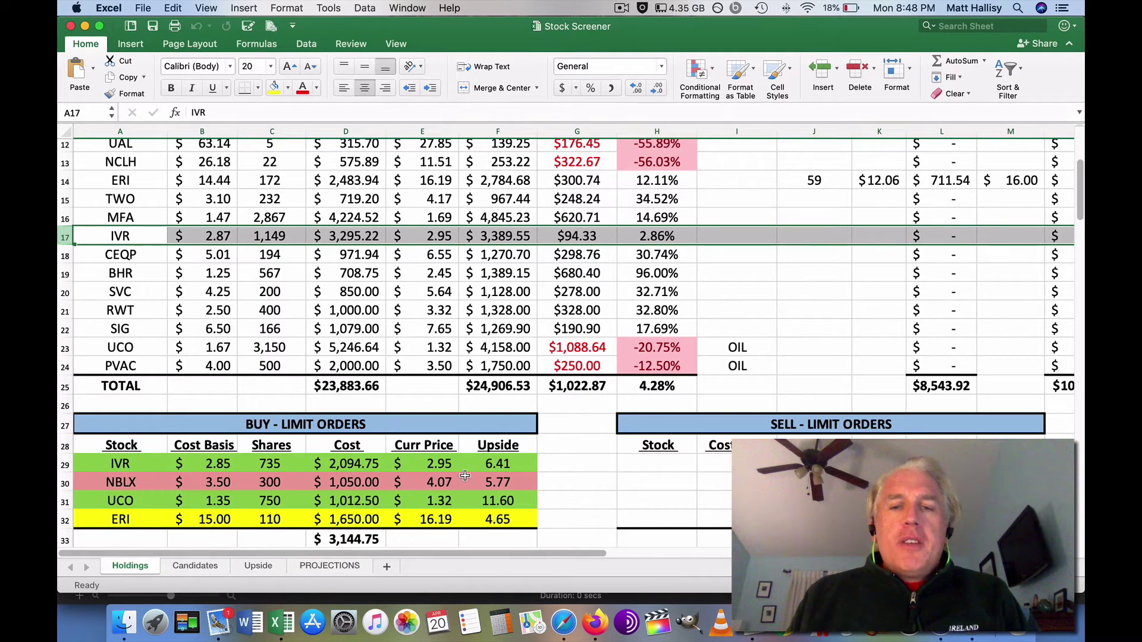
Review the Pct values from ERI to SIG, the portfolio total percentage, and the overall gain percentage in J36
{"action": "left_click_drag", "start_coordinate": [679, 348], "coordinate": [656, 177]}
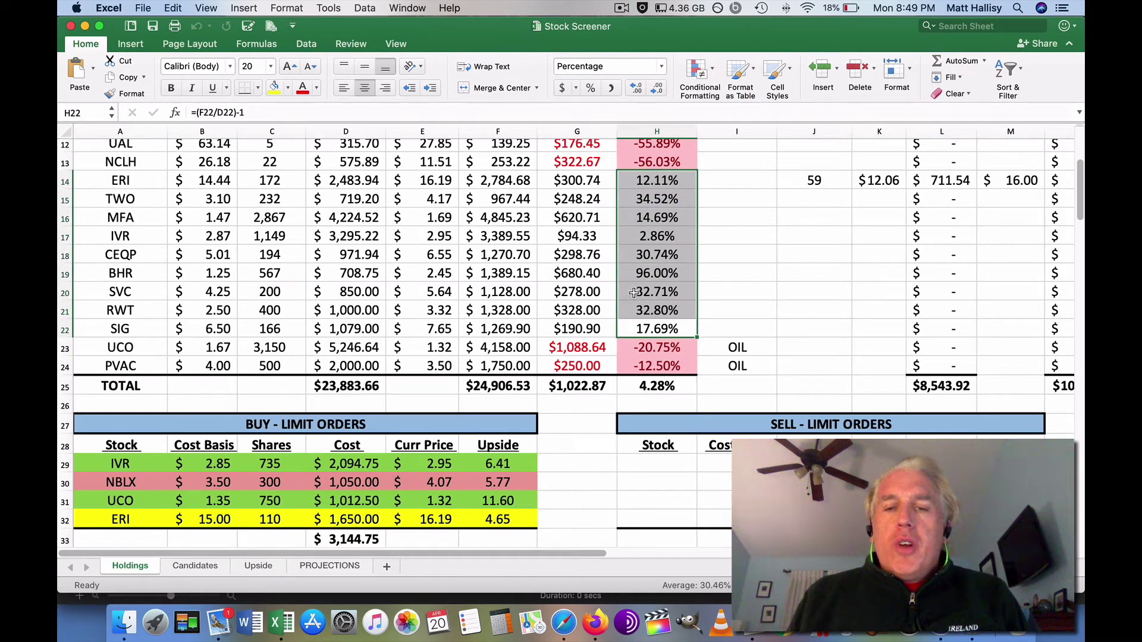
{"action": "left_click", "coordinate": [645, 388]}
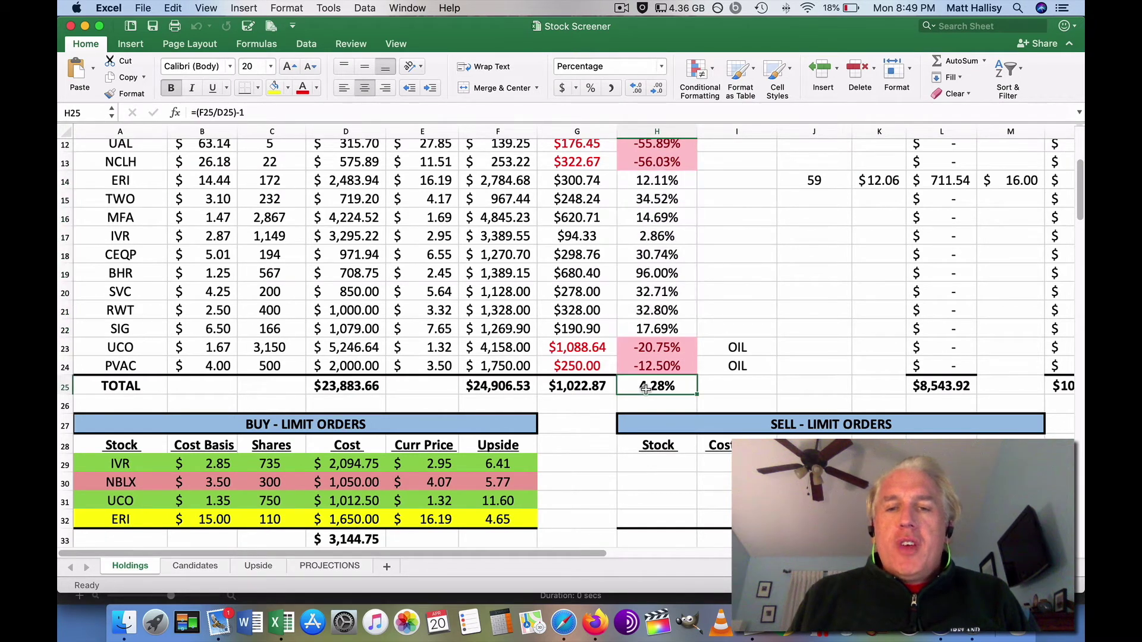
{"action": "scroll", "coordinate": [711, 463], "scroll_direction": "down", "scroll_amount": 6}
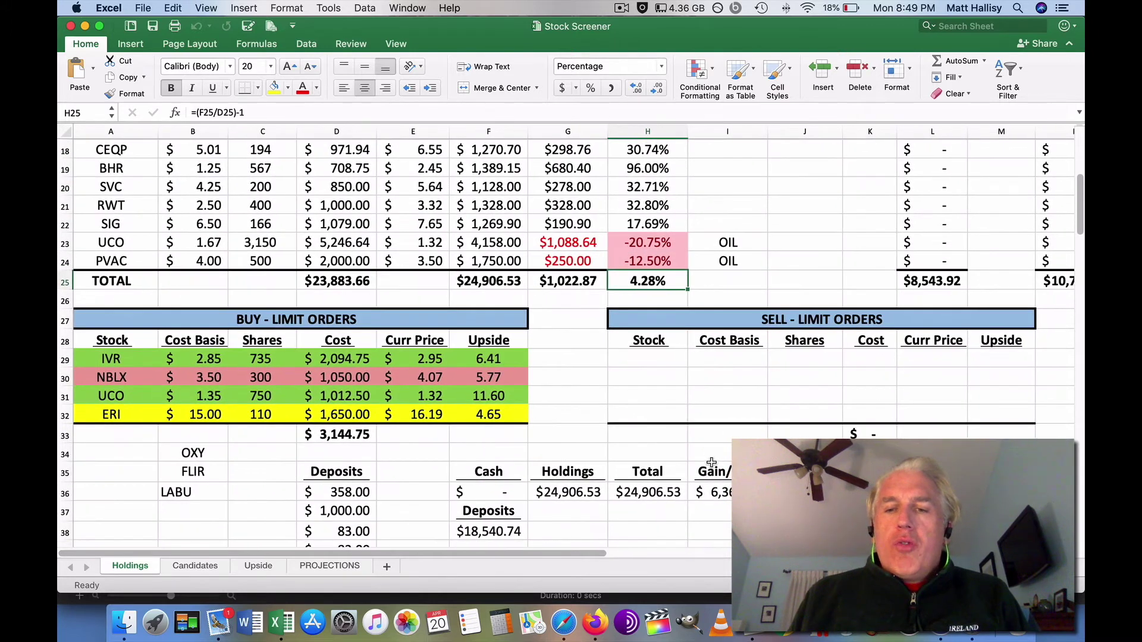
{"action": "left_click", "coordinate": [805, 492]}
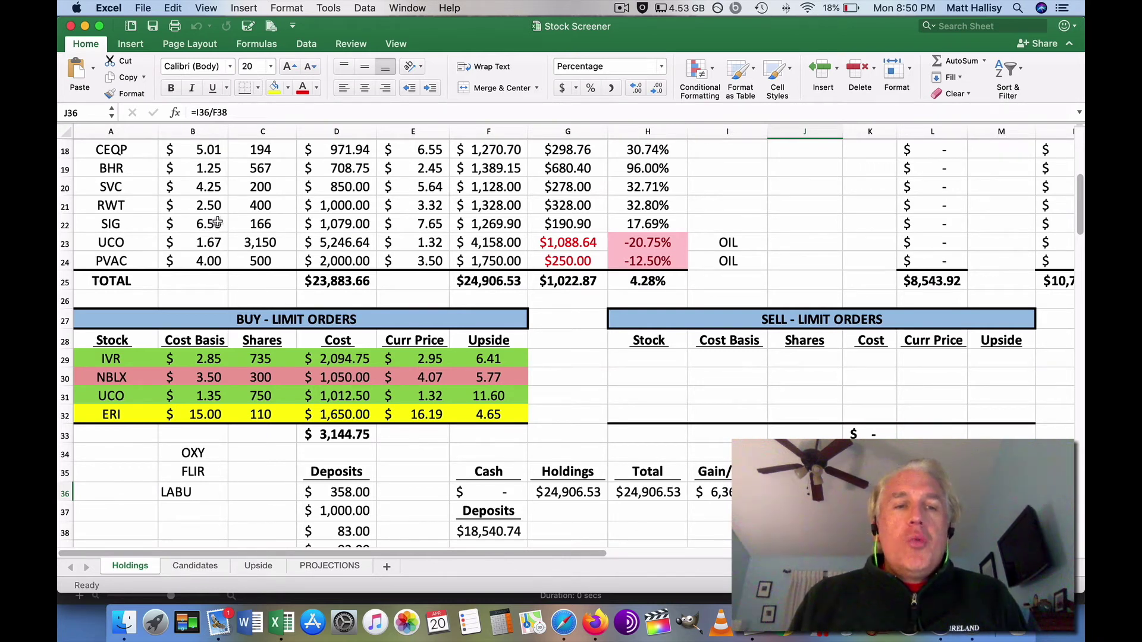
Highlight the IVR and UCO holding rows together on the Holdings sheet
{"action": "scroll", "coordinate": [97, 165], "scroll_direction": "up", "scroll_amount": 4}
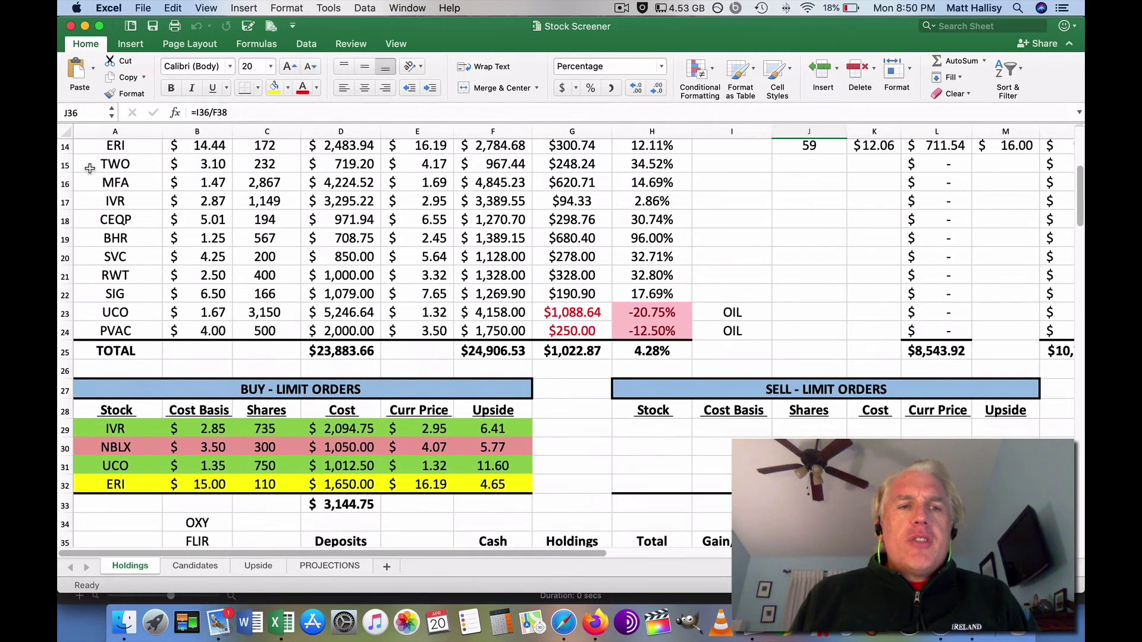
{"action": "left_click", "coordinate": [69, 201]}
{"action": "mouse_move", "coordinate": [84, 209]}
{"action": "left_mouse_down"}
{"action": "mouse_move", "coordinate": [126, 229]}
{"action": "mouse_move", "coordinate": [65, 201]}
{"action": "left_mouse_up"}
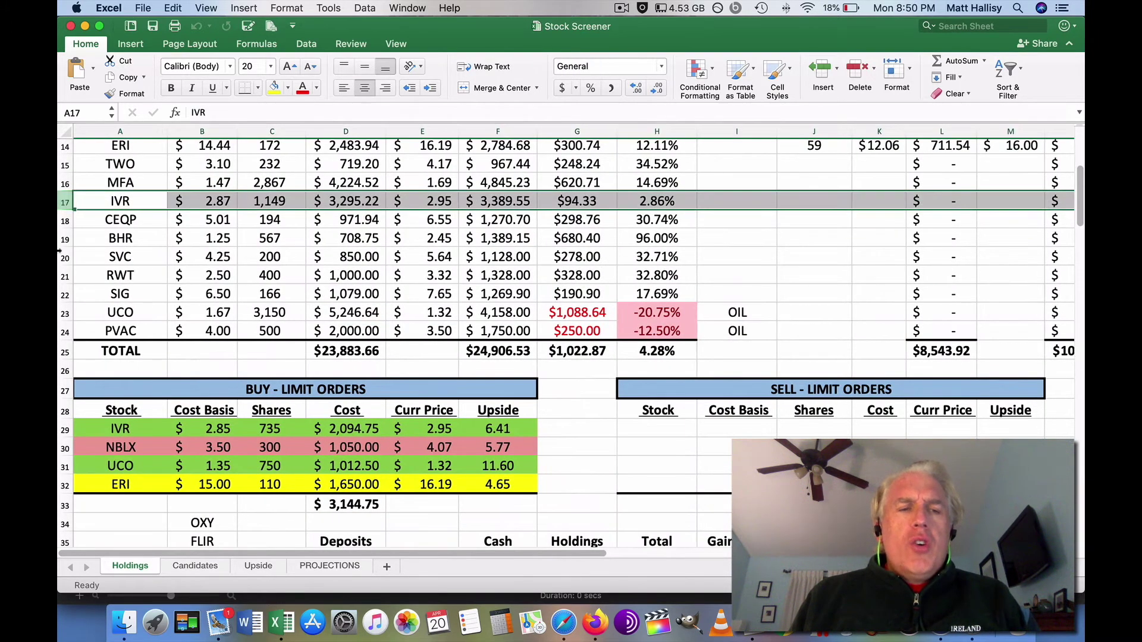
{"action": "left_click", "coordinate": [62, 313]}
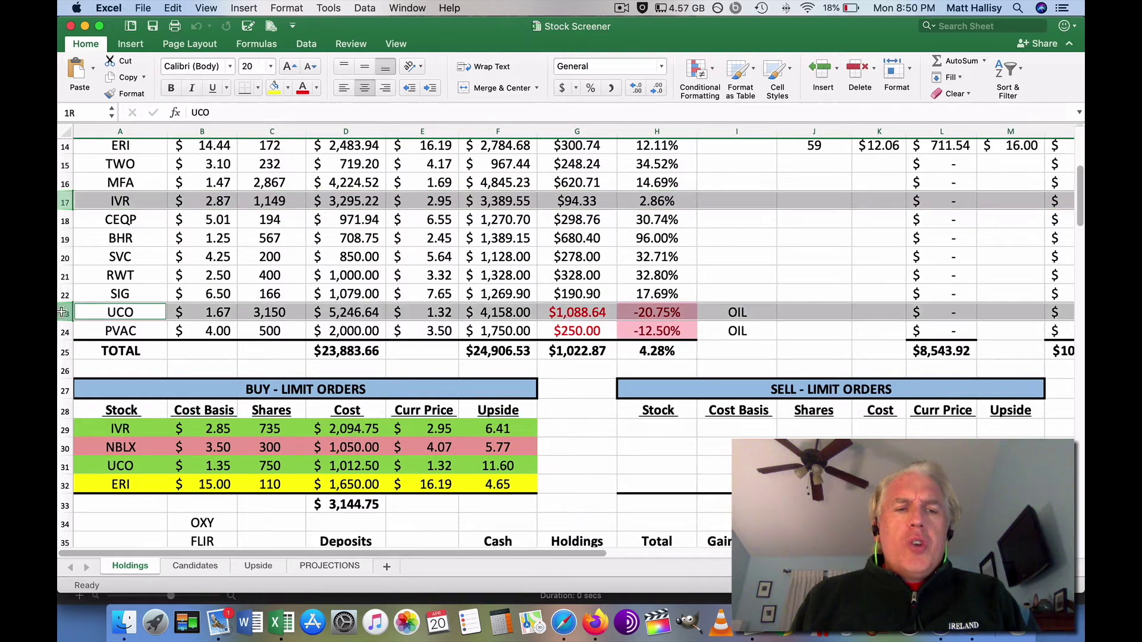
Examine the NBLX and ERI rows in the buy limit orders table
{"action": "left_click", "coordinate": [66, 447]}
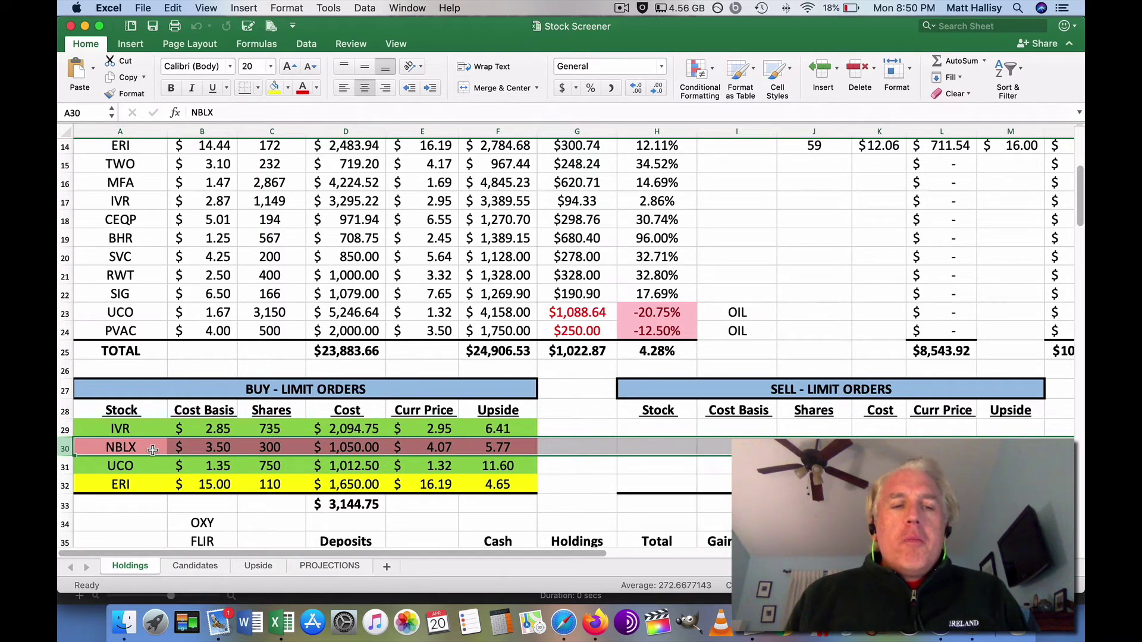
{"action": "left_click", "coordinate": [149, 485]}
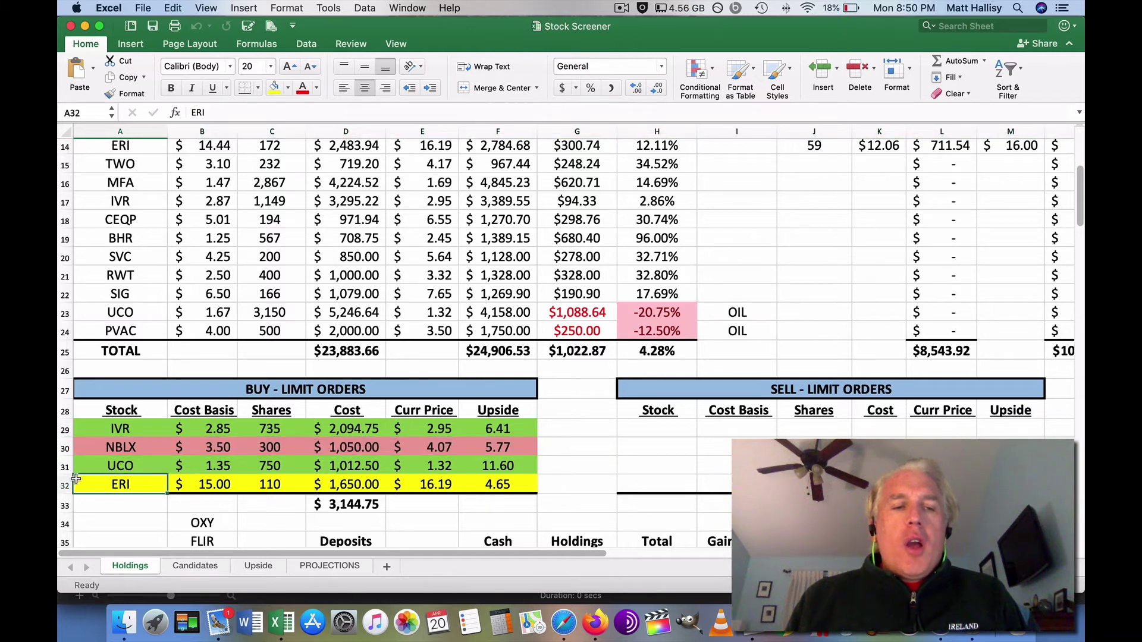
{"action": "left_click", "coordinate": [67, 481]}
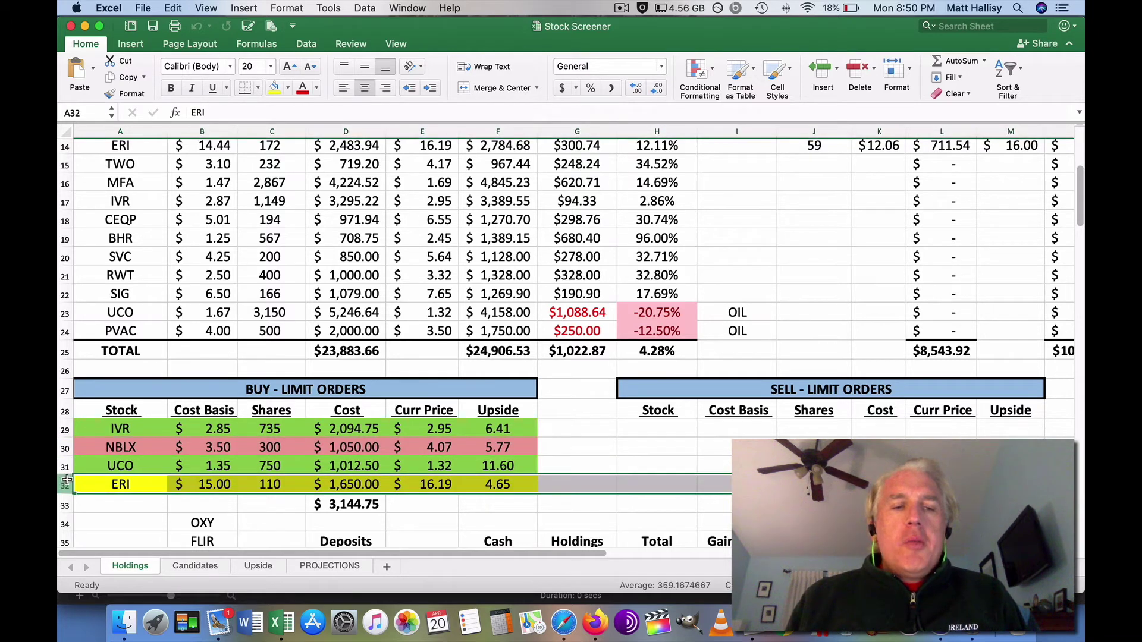
Review the Price and 20-Feb columns of the listed stocks on the Candidates sheet
{"action": "left_click", "coordinate": [195, 565]}
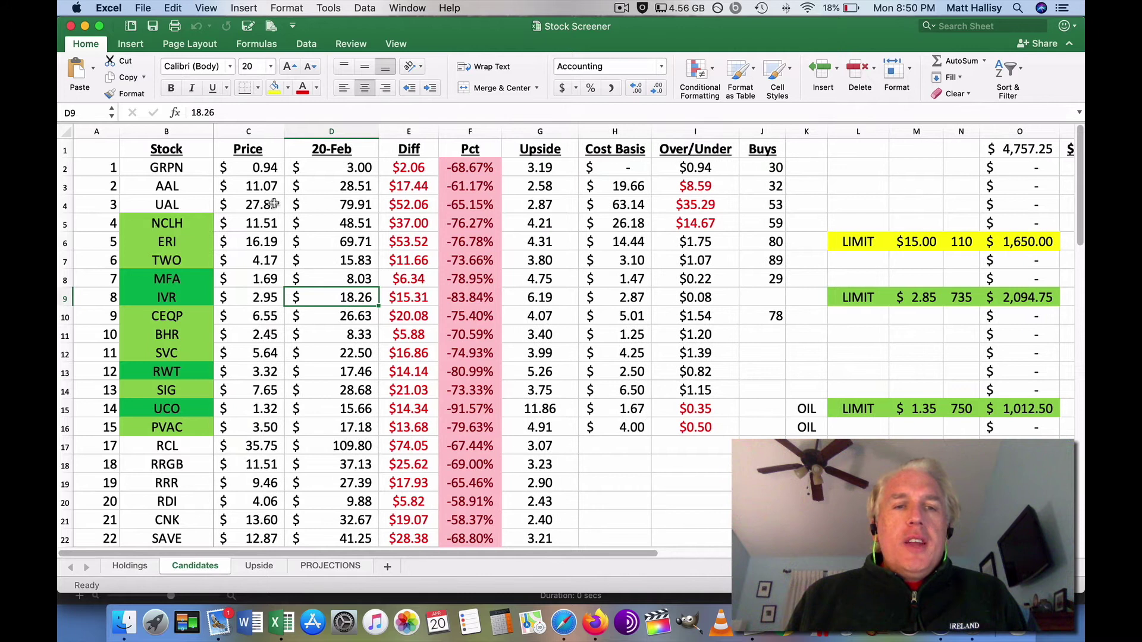
{"action": "left_click", "coordinate": [272, 171]}
{"action": "left_click_drag", "start_coordinate": [272, 171], "coordinate": [278, 563]}
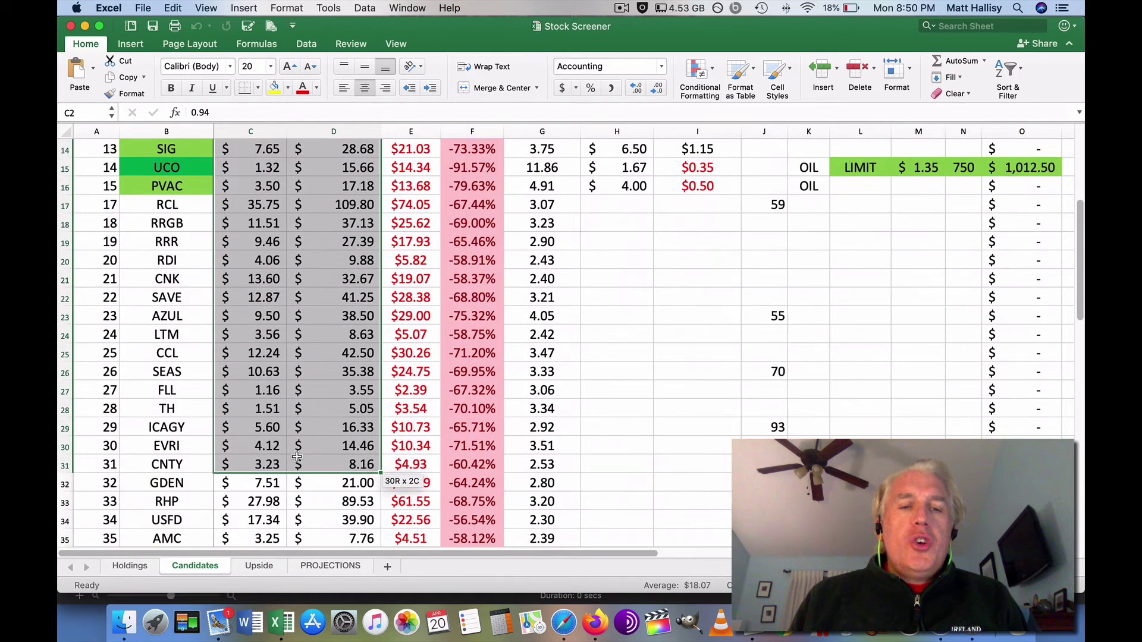
{"action": "left_click", "coordinate": [276, 429]}
{"action": "scroll", "coordinate": [275, 429], "scroll_direction": "up", "scroll_amount": 5}
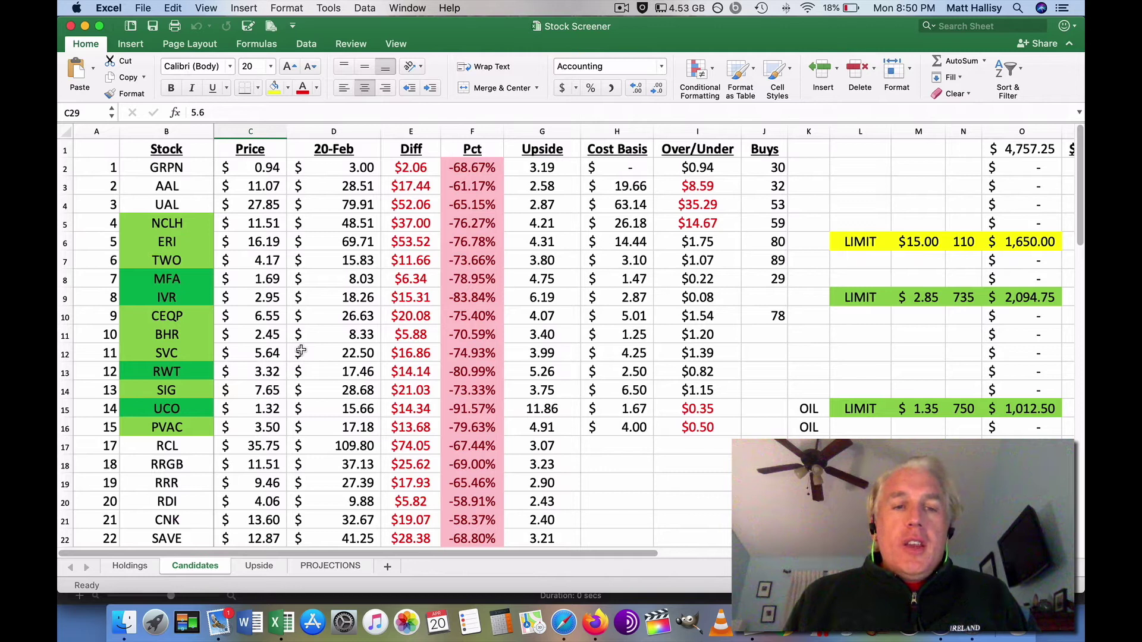
On the Upside sheet, review the Upside values of the top-ranked stocks and highlight the Cost Basis column
{"action": "left_click", "coordinate": [257, 566]}
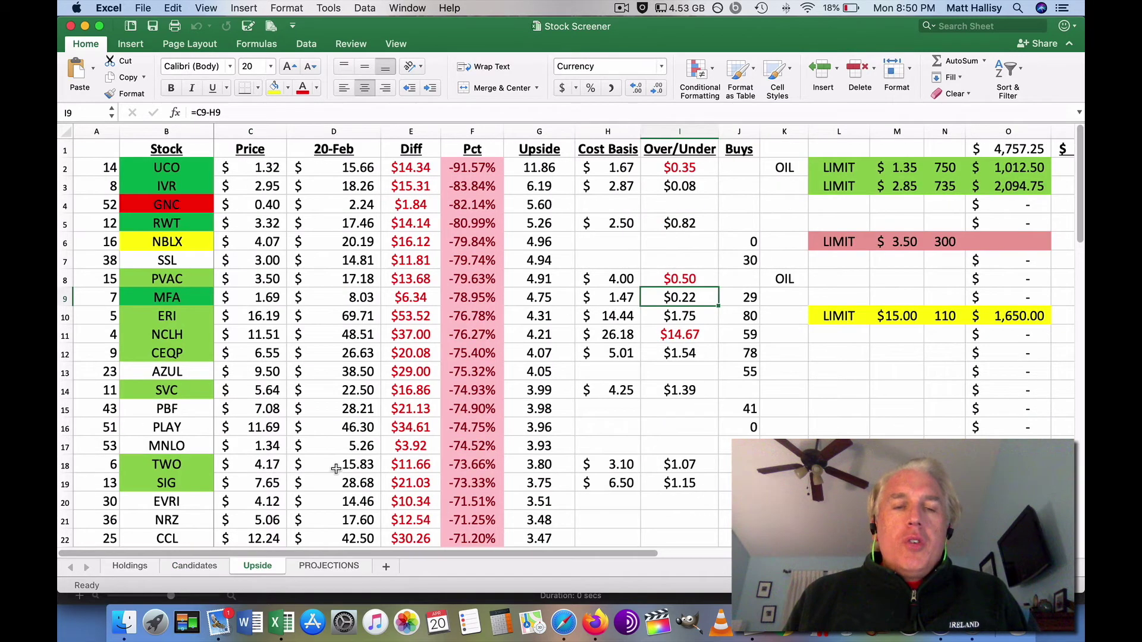
{"action": "left_click", "coordinate": [547, 169]}
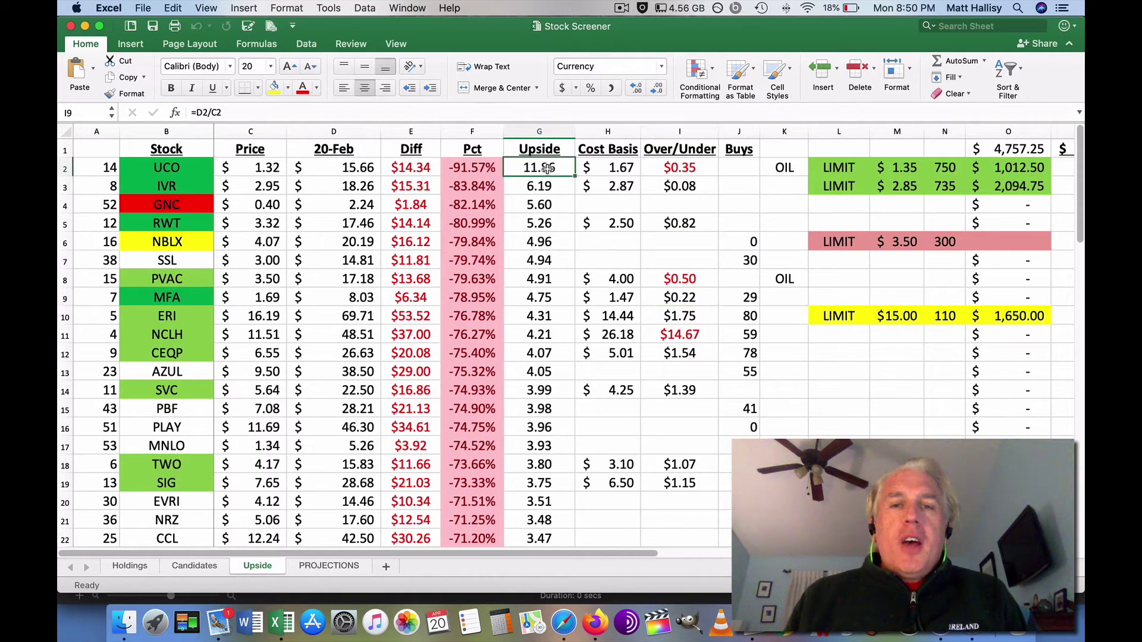
{"action": "left_click_drag", "start_coordinate": [547, 169], "coordinate": [550, 393]}
{"action": "left_click", "coordinate": [580, 314]}
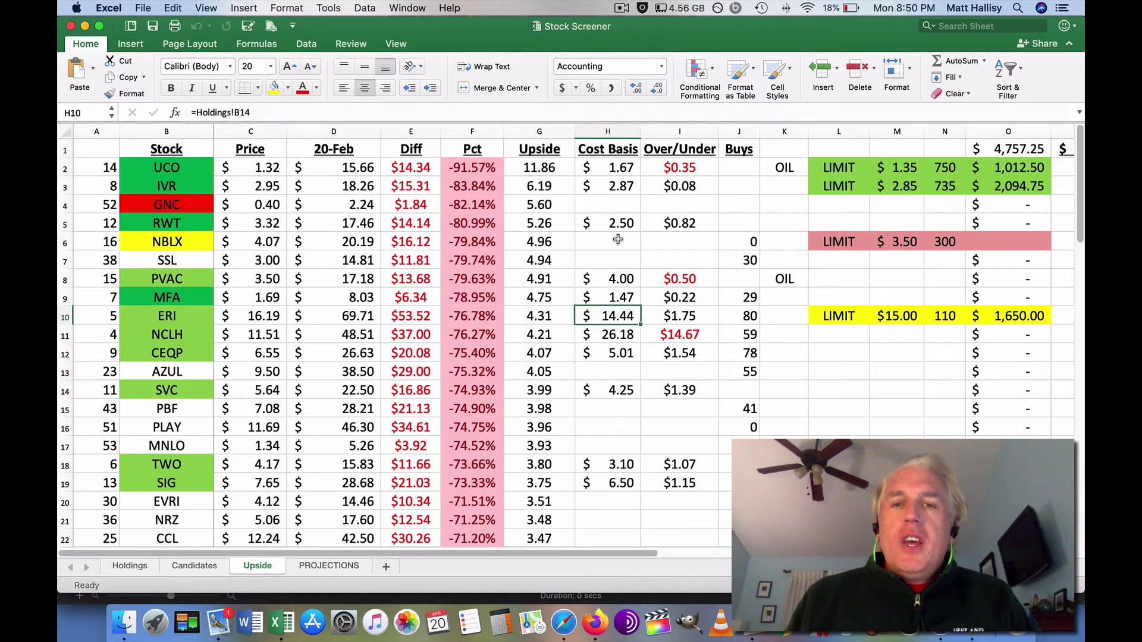
{"action": "left_click", "coordinate": [623, 130]}
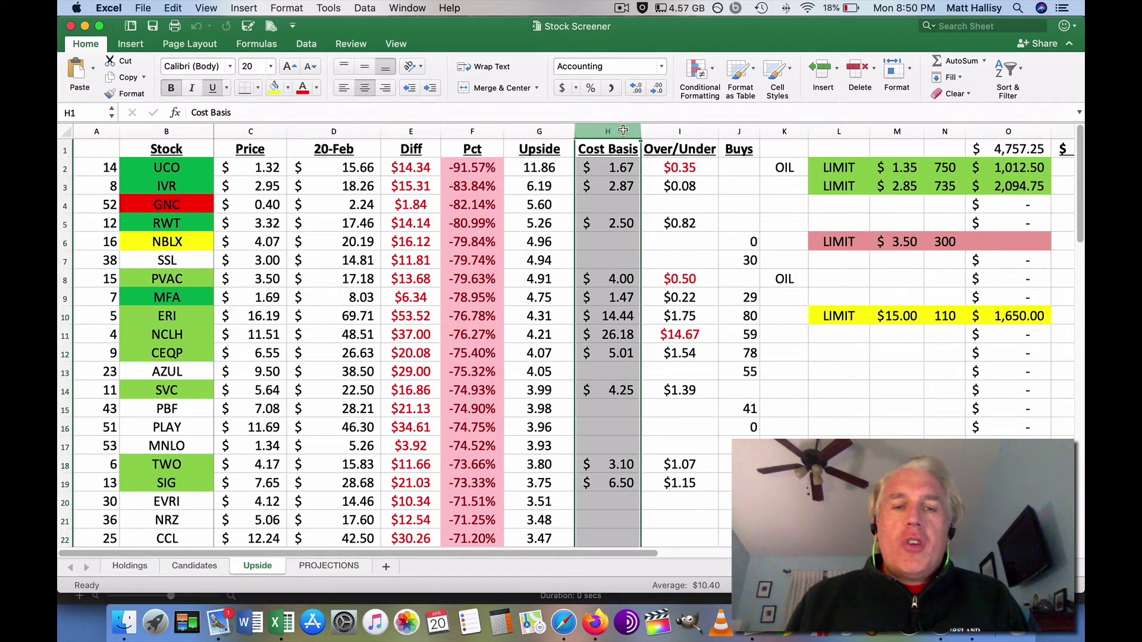
Refer back to the Holdings sheet, then examine UCO's Over/Under formula in I2 on the Upside sheet
{"action": "left_click", "coordinate": [146, 568]}
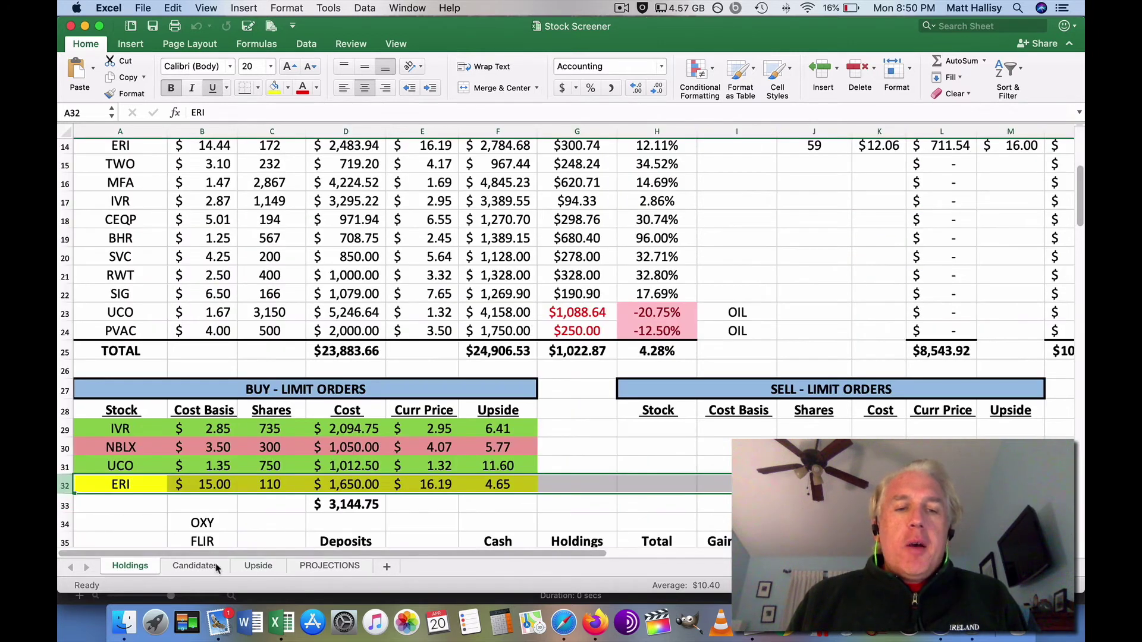
{"action": "left_click", "coordinate": [257, 566]}
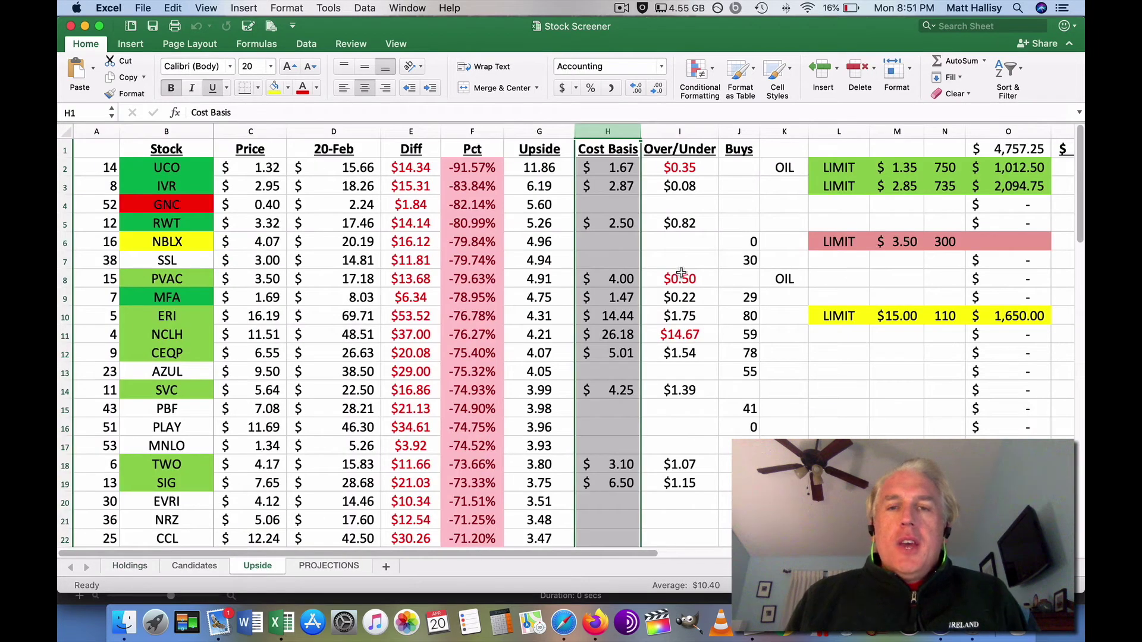
{"action": "left_click", "coordinate": [689, 168]}
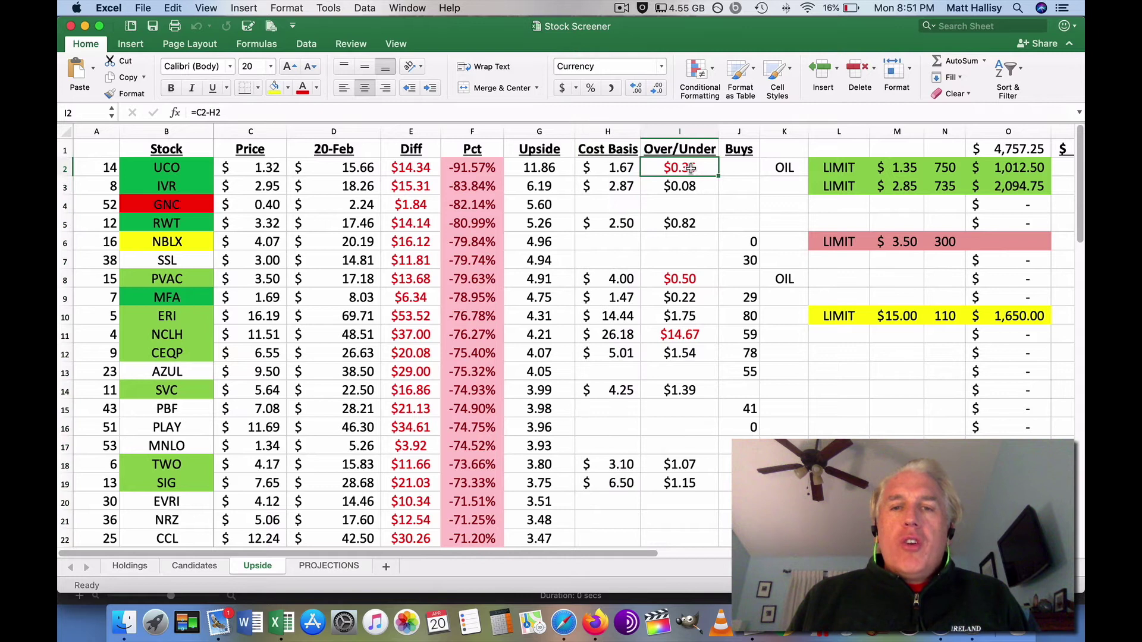
Compare UCO's Price in C2 with its Over/Under formula in I2 on the Upside sheet
{"action": "left_click", "coordinate": [622, 171]}
{"action": "left_click", "coordinate": [268, 175]}
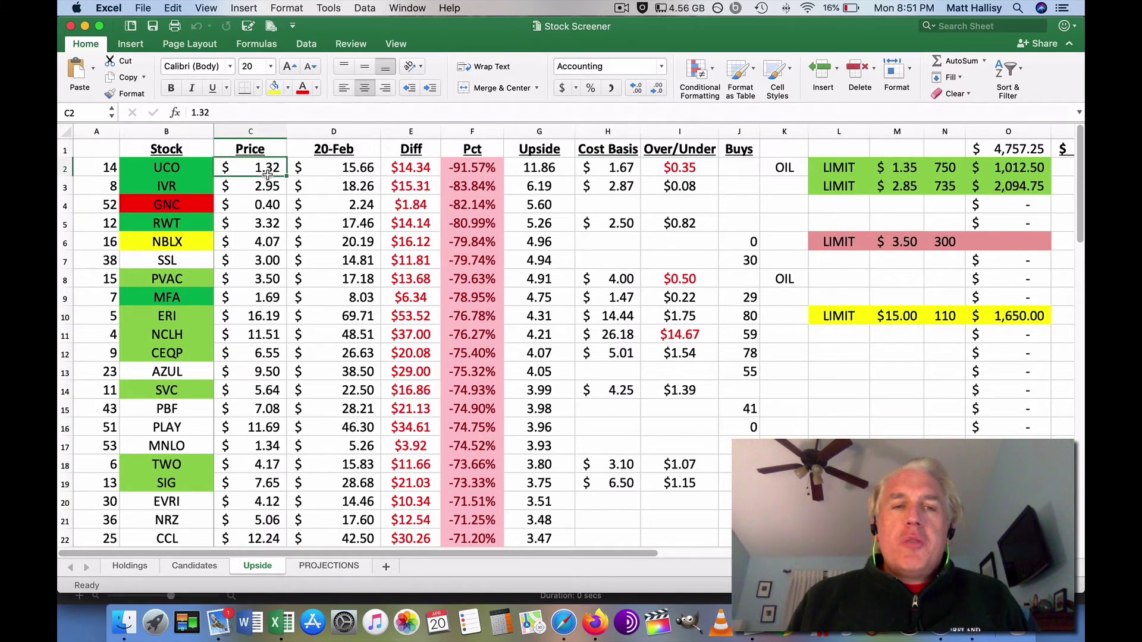
{"action": "left_click", "coordinate": [691, 172]}
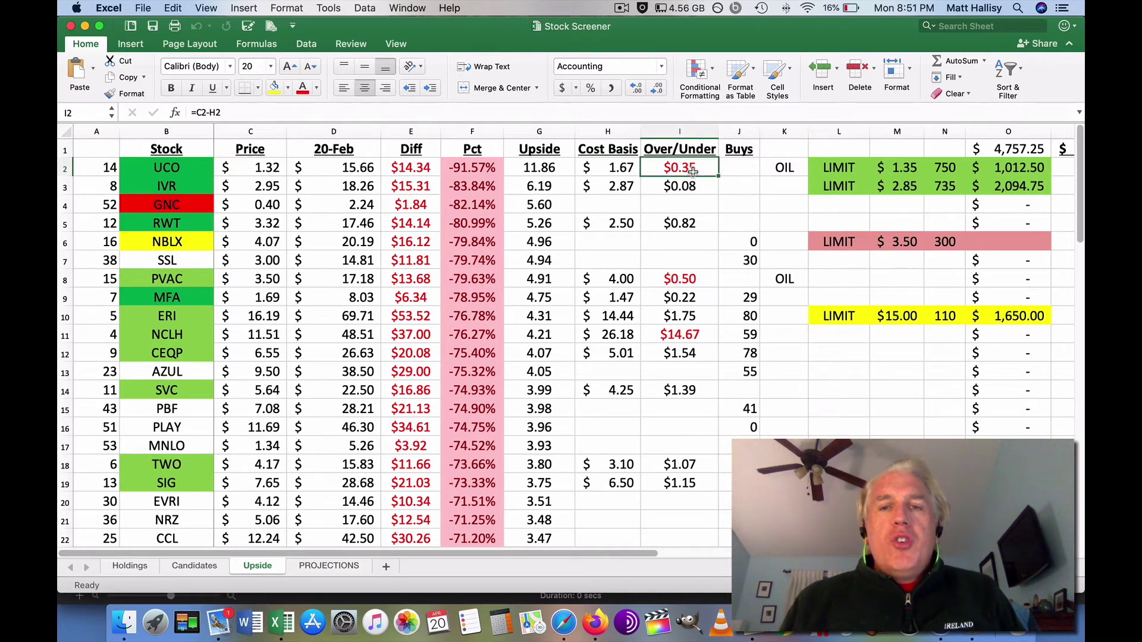
Examine the held stocks trading below their cost basis on the Upside sheet: PVAC, NCLH, UAL and AAL
{"action": "left_click", "coordinate": [697, 277]}
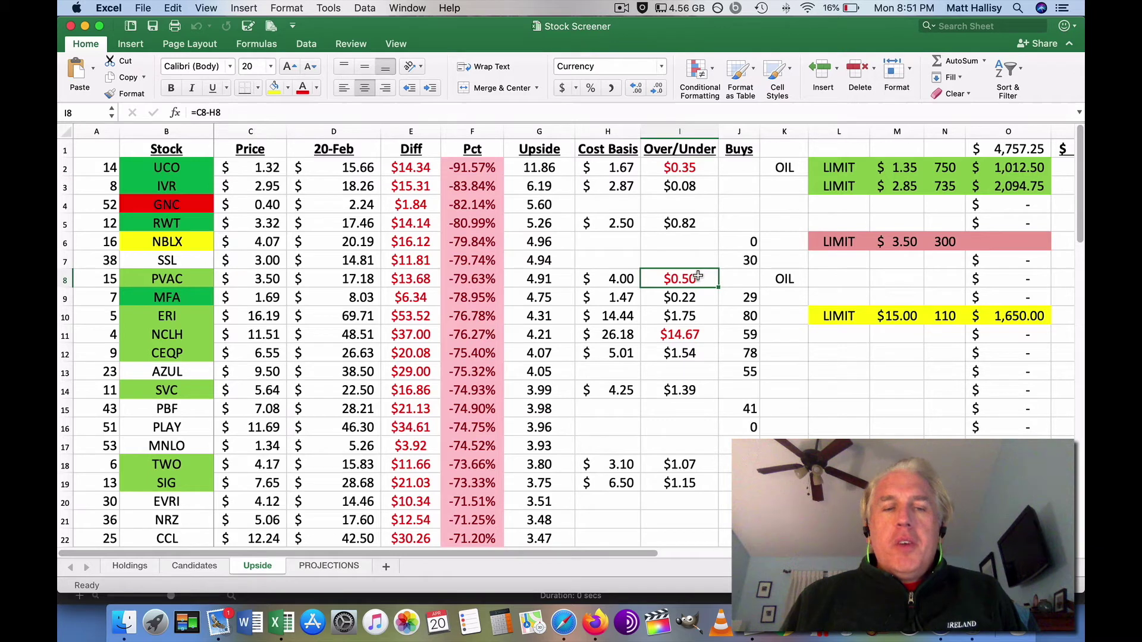
{"action": "left_click", "coordinate": [62, 280]}
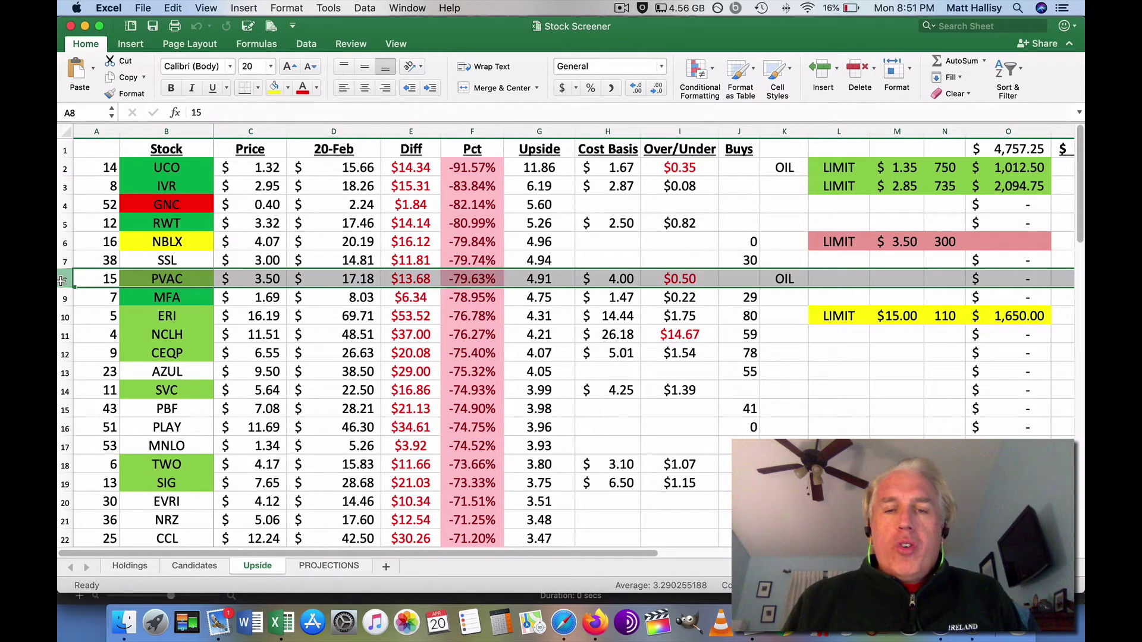
{"action": "left_click", "coordinate": [62, 335]}
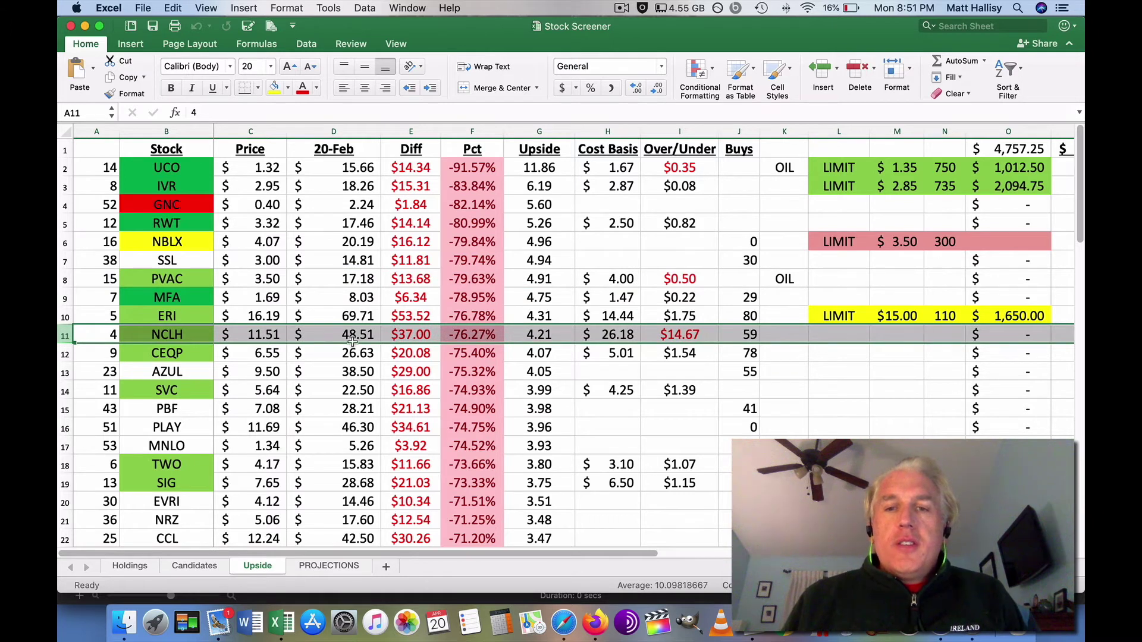
{"action": "scroll", "coordinate": [402, 351], "scroll_direction": "down", "scroll_amount": 10}
{"action": "scroll", "coordinate": [401, 350], "scroll_direction": "down", "scroll_amount": 3}
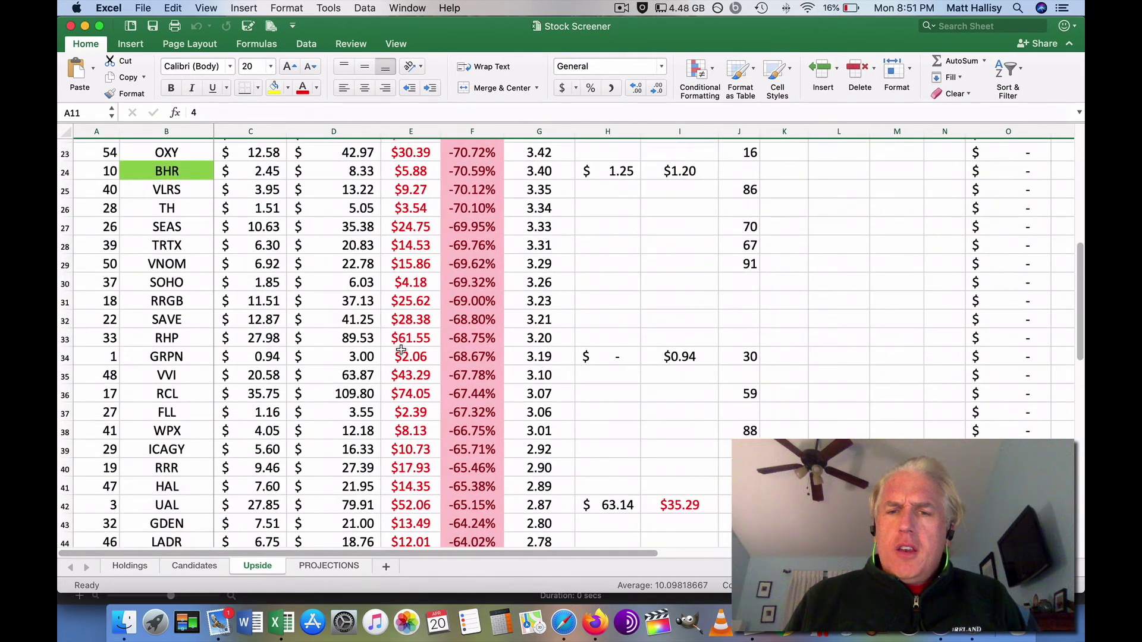
{"action": "left_click", "coordinate": [62, 393]}
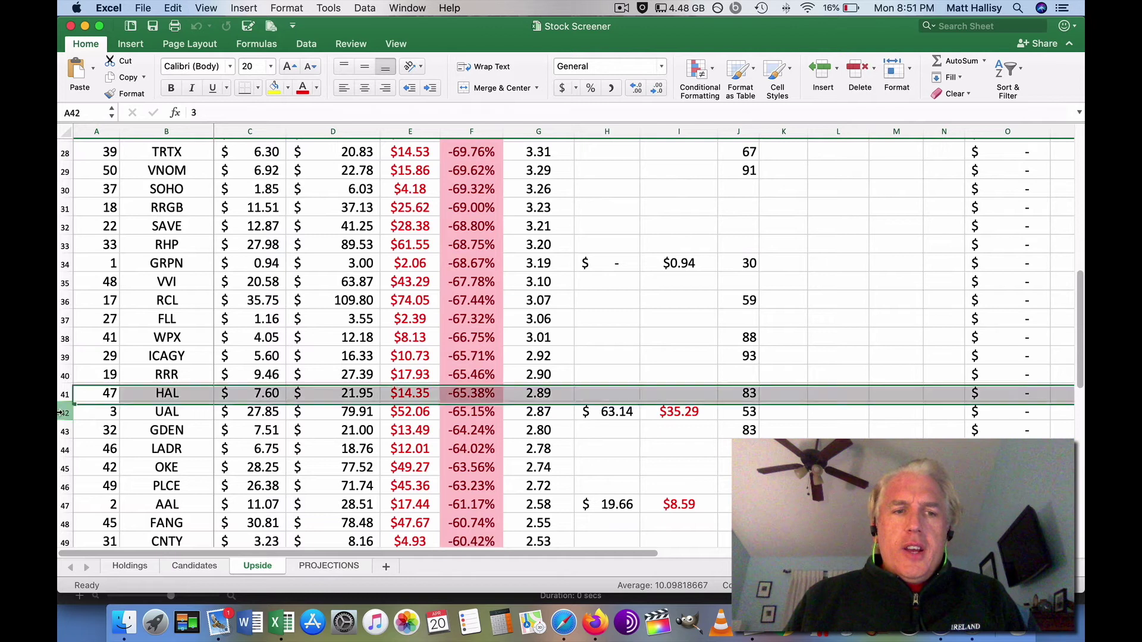
{"action": "left_click", "coordinate": [61, 411]}
{"action": "left_click", "coordinate": [62, 505]}
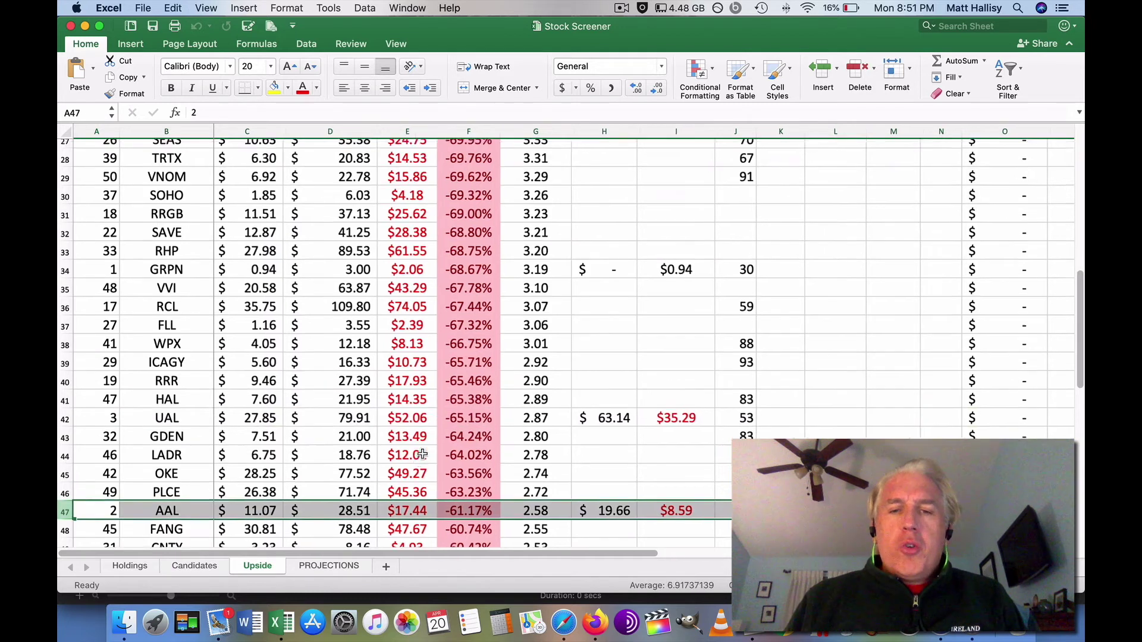
Examine the top-ranked rows on the Upside sheet by highlighting UCO, IVR, NBLX, GNC and RWT
{"action": "scroll", "coordinate": [604, 304], "scroll_direction": "up", "scroll_amount": 12}
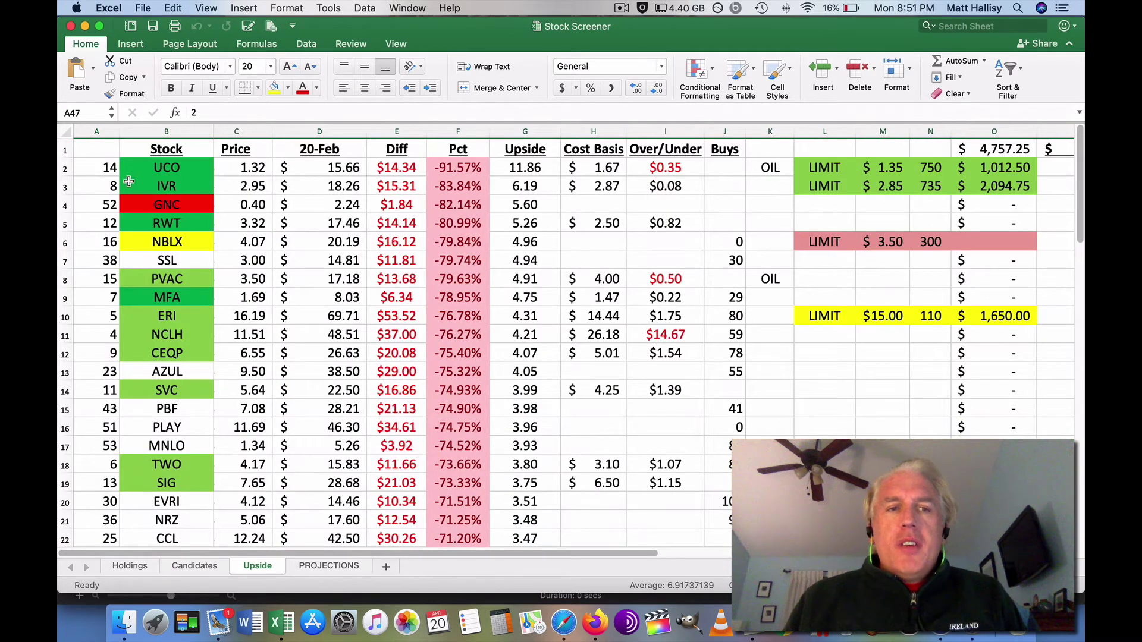
{"action": "left_click_drag", "start_coordinate": [60, 173], "coordinate": [64, 183]}
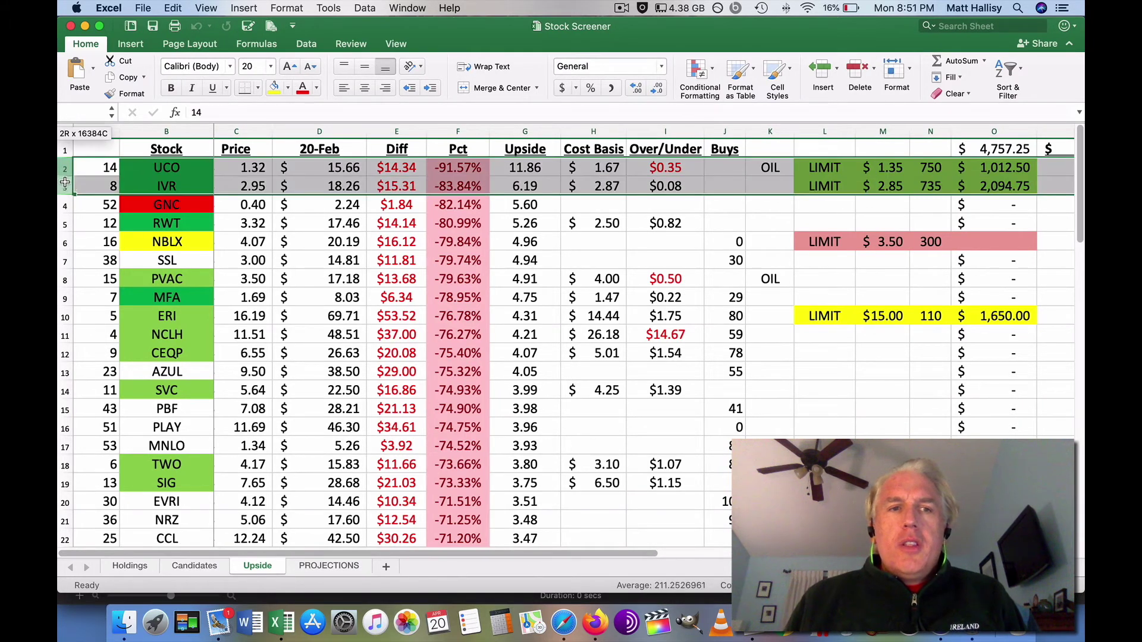
{"action": "left_click", "coordinate": [66, 243]}
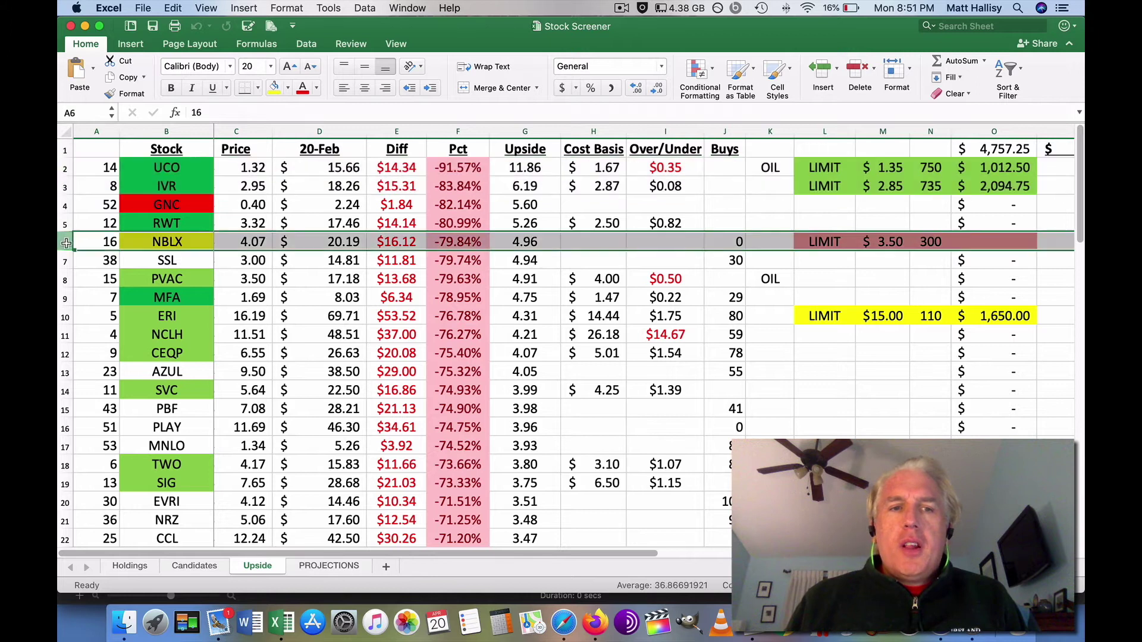
{"action": "left_click", "coordinate": [65, 205]}
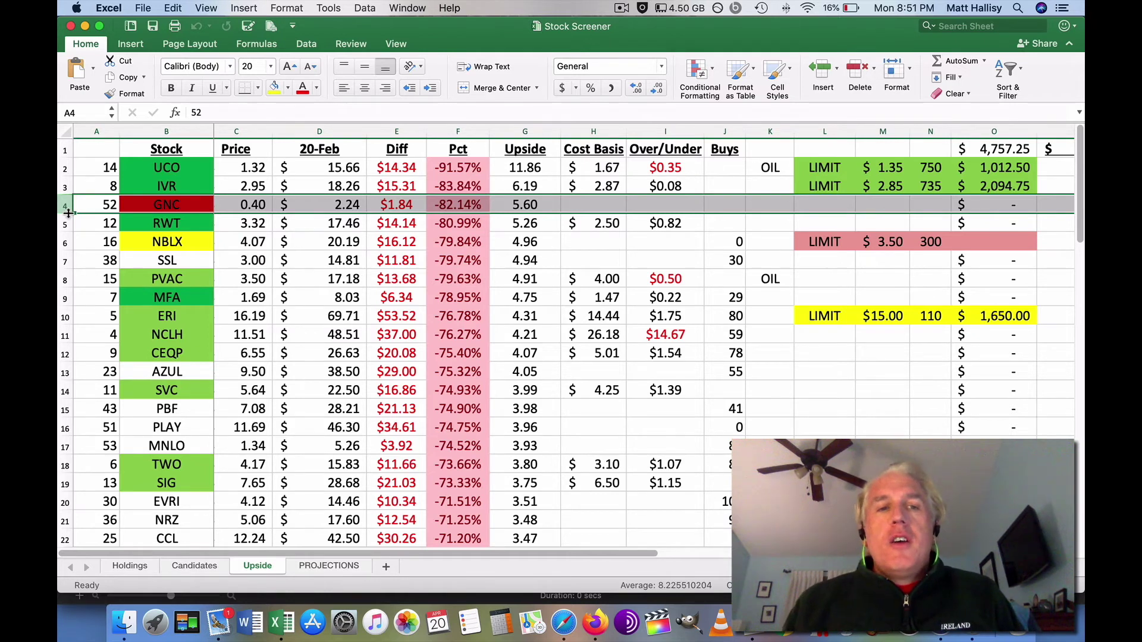
{"action": "left_click", "coordinate": [66, 223]}
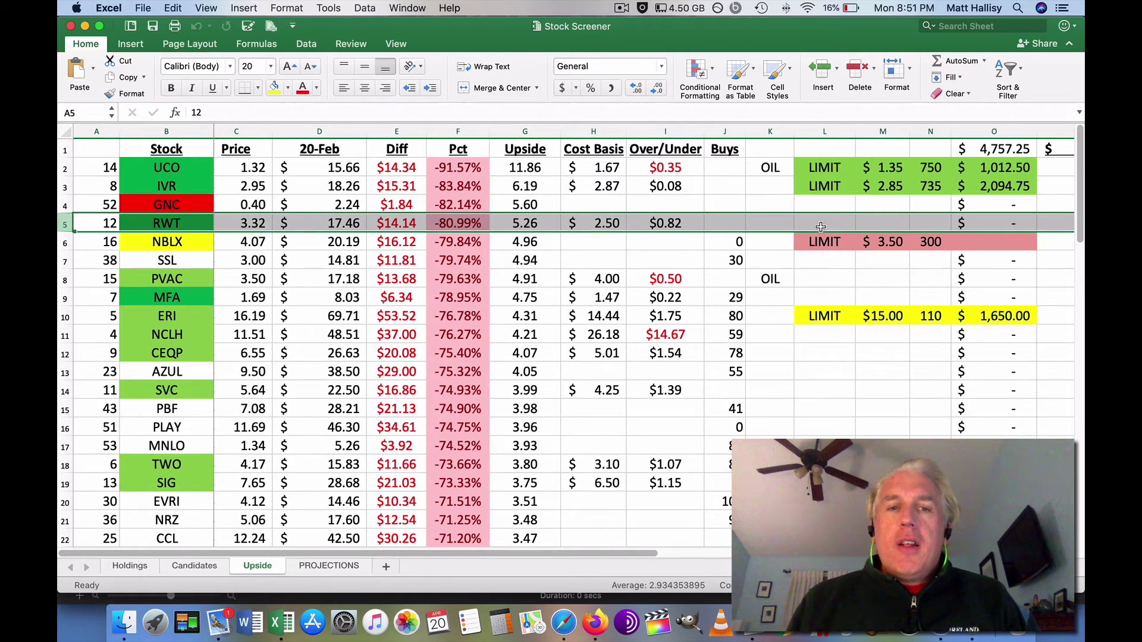
Check RWT's Over/Under, Cost Basis and Price cells on the Upside sheet
{"action": "left_click", "coordinate": [678, 224]}
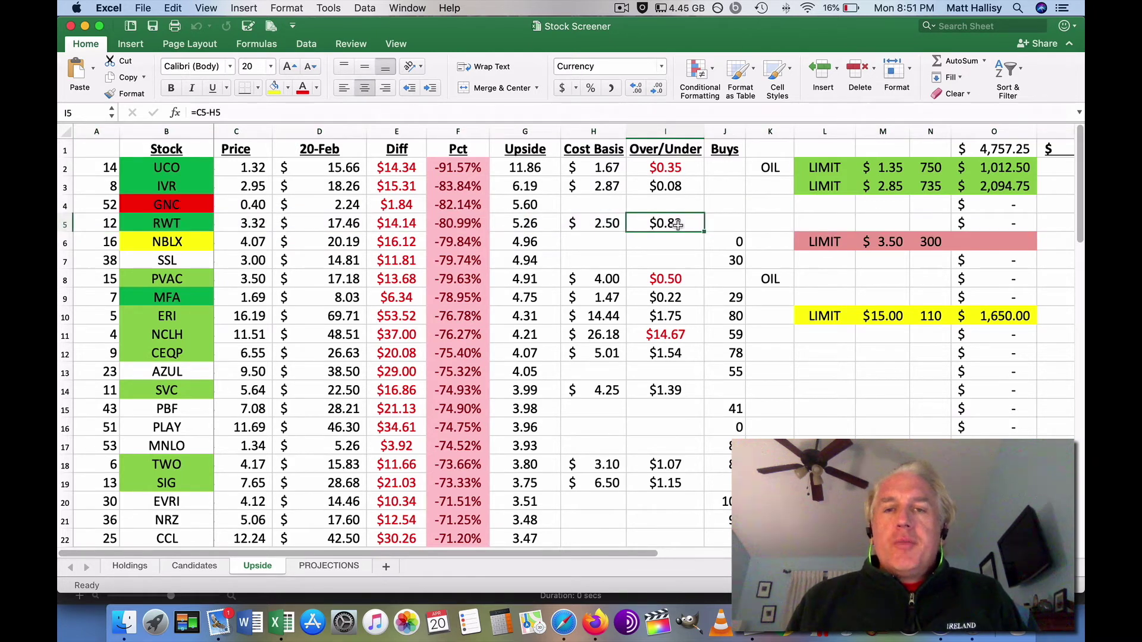
{"action": "left_click", "coordinate": [588, 224]}
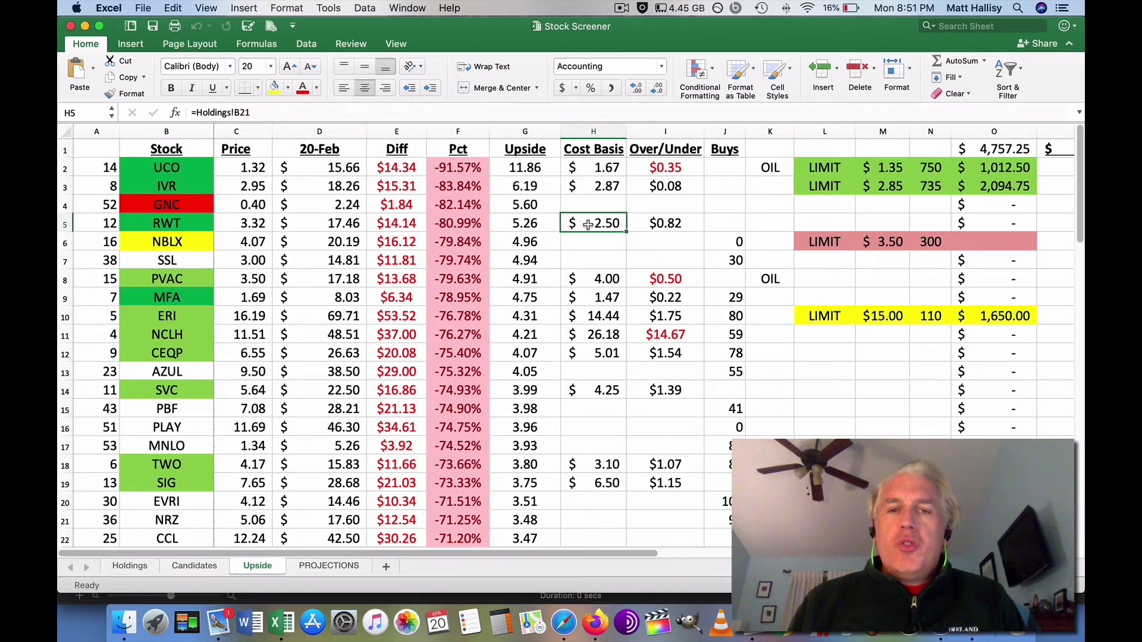
{"action": "left_click", "coordinate": [250, 223]}
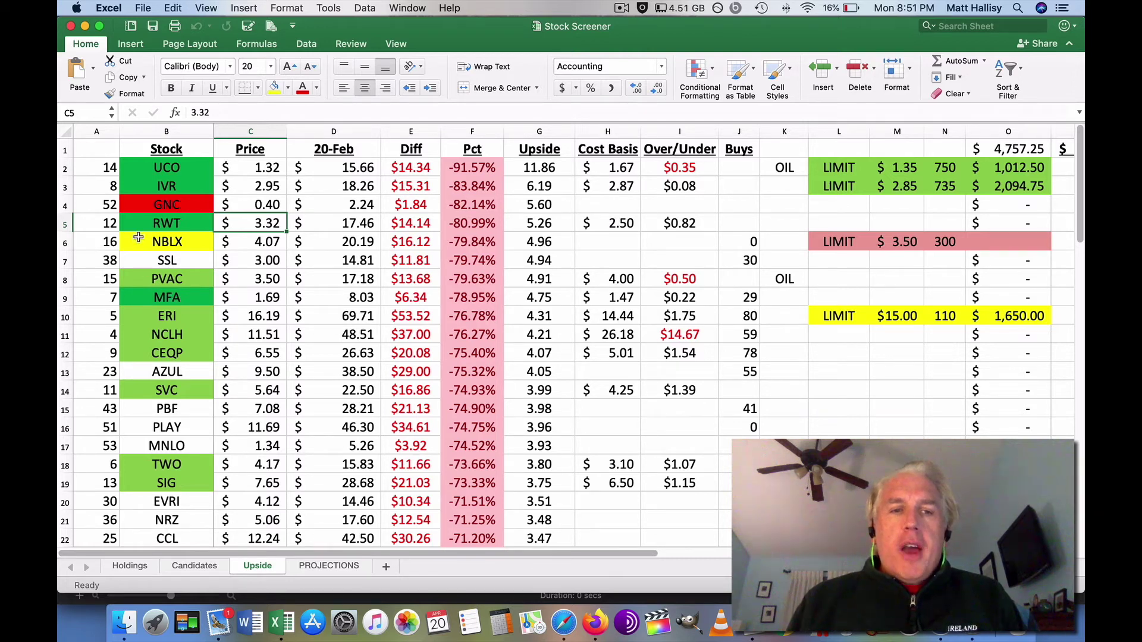
Review ERI's Price, Cost Basis, limit price and limit order shares in row 10 of the Upside sheet
{"action": "left_click", "coordinate": [64, 317]}
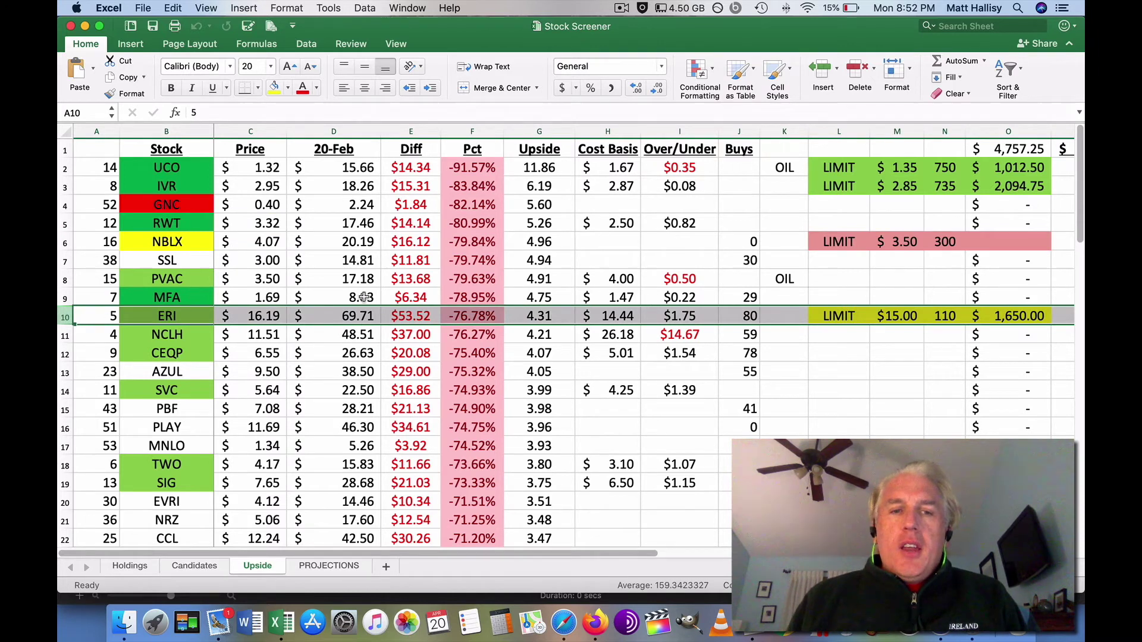
{"action": "left_click", "coordinate": [272, 316]}
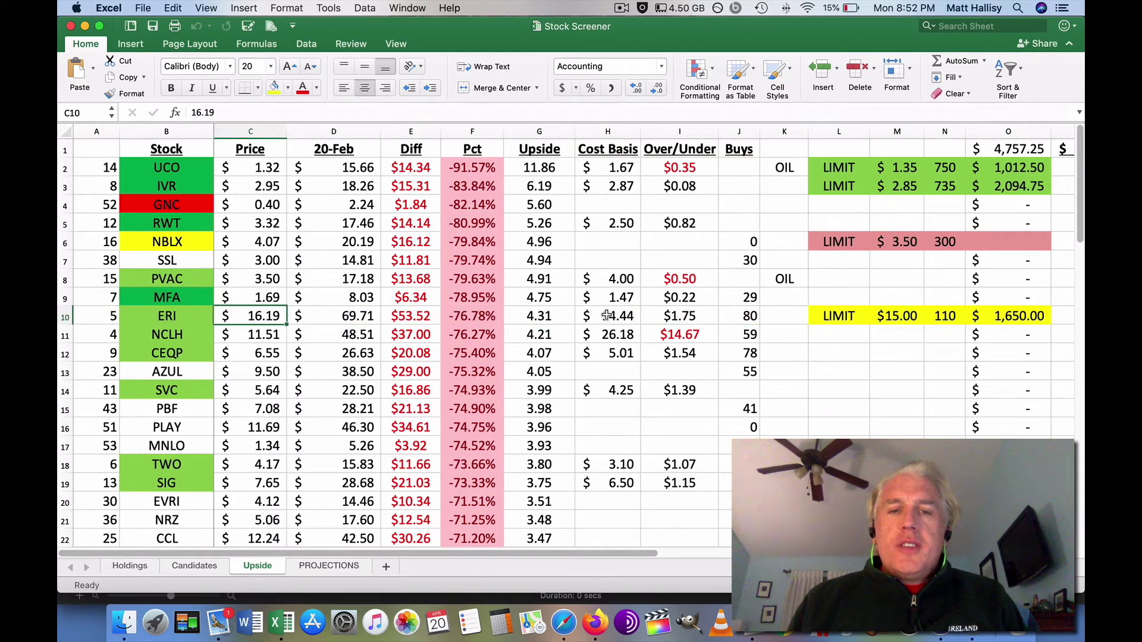
{"action": "left_click", "coordinate": [624, 315]}
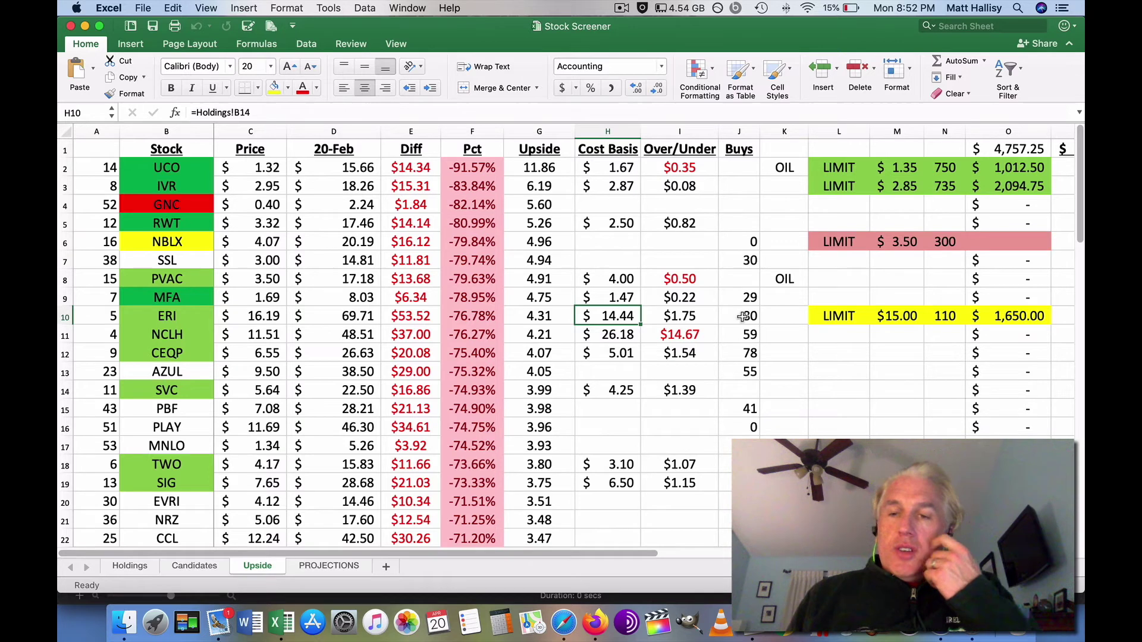
{"action": "left_click", "coordinate": [912, 317]}
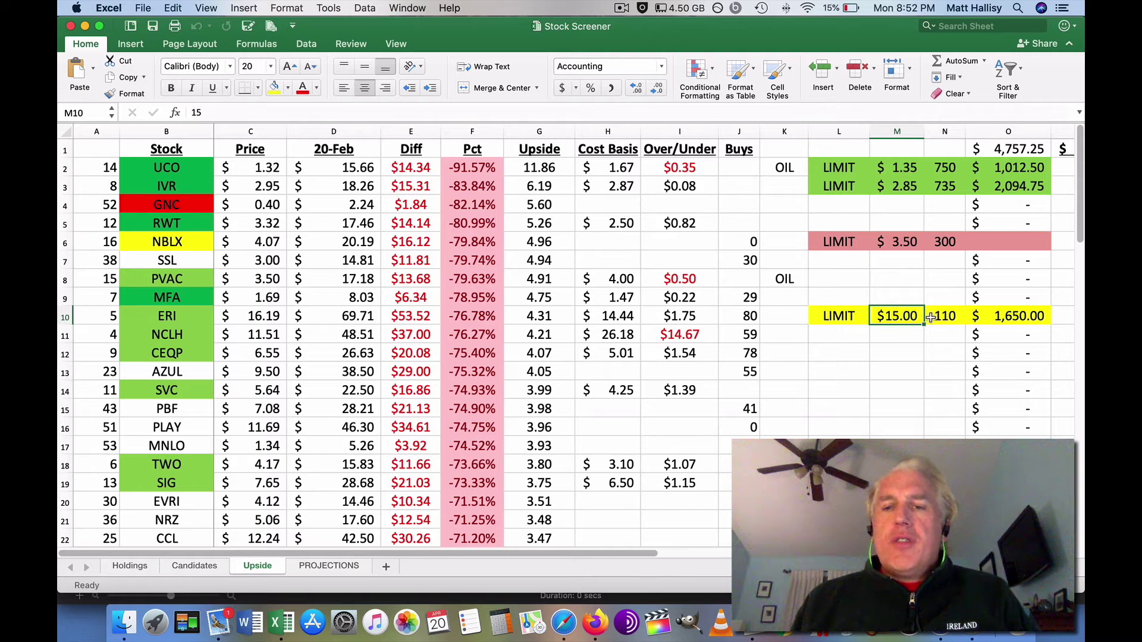
{"action": "left_click", "coordinate": [954, 316]}
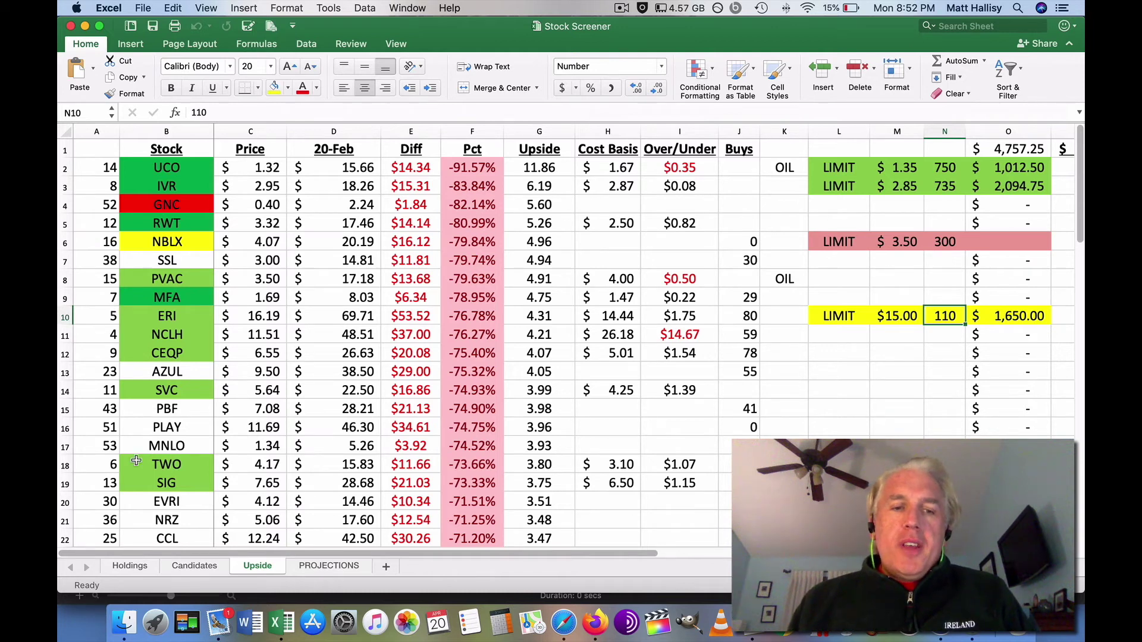
Review the IVR, UCO, NBLX and ERI buy limit orders on the Holdings sheet, and return to ERI's row on the Upside sheet
{"action": "left_click", "coordinate": [131, 565]}
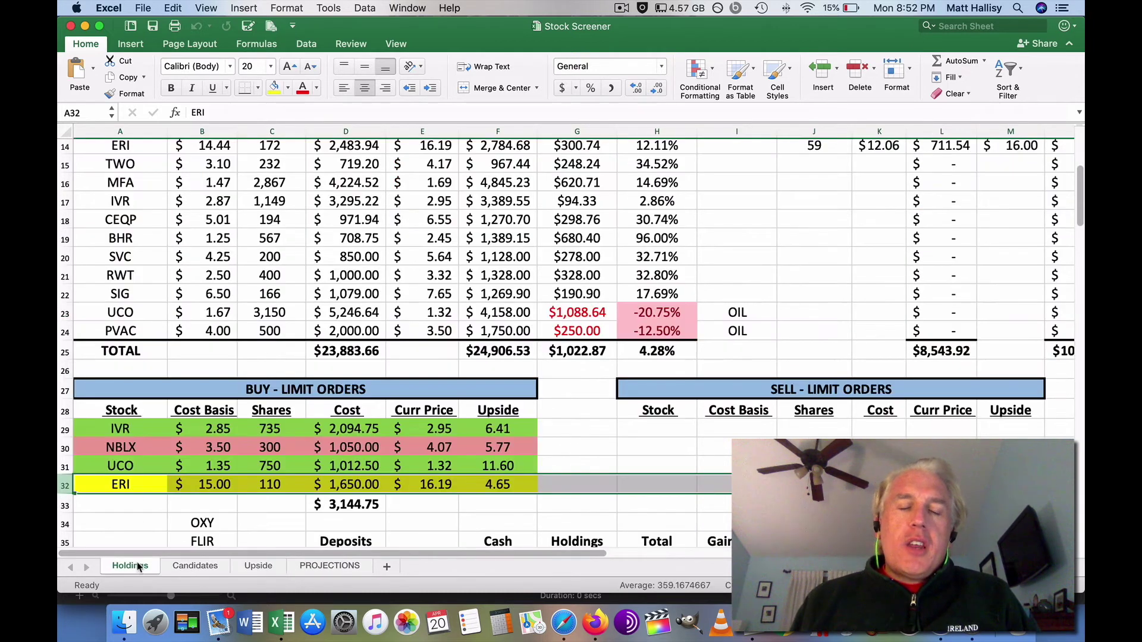
{"action": "left_click", "coordinate": [64, 429]}
{"action": "left_click", "coordinate": [66, 471]}
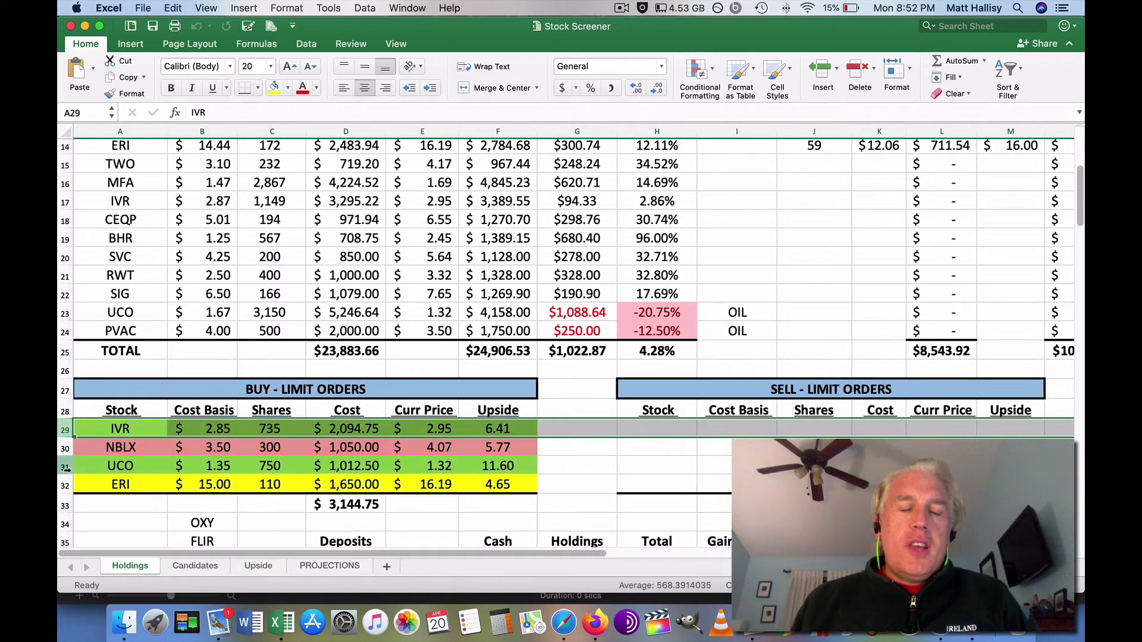
{"action": "left_click", "coordinate": [66, 469]}
{"action": "left_click", "coordinate": [65, 447]}
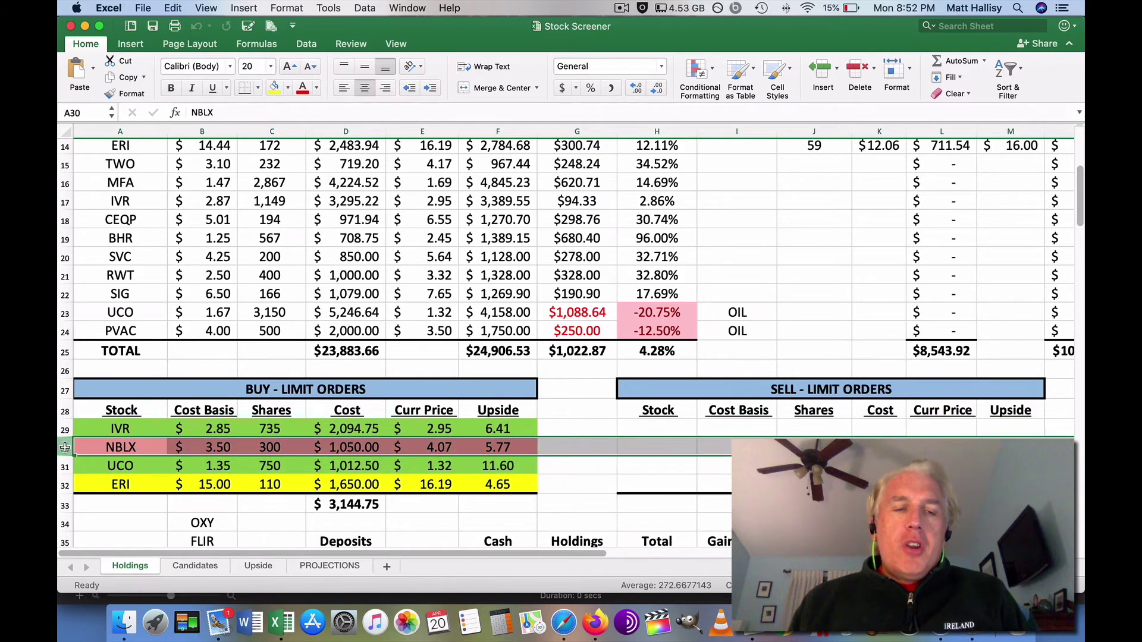
{"action": "left_click", "coordinate": [67, 484]}
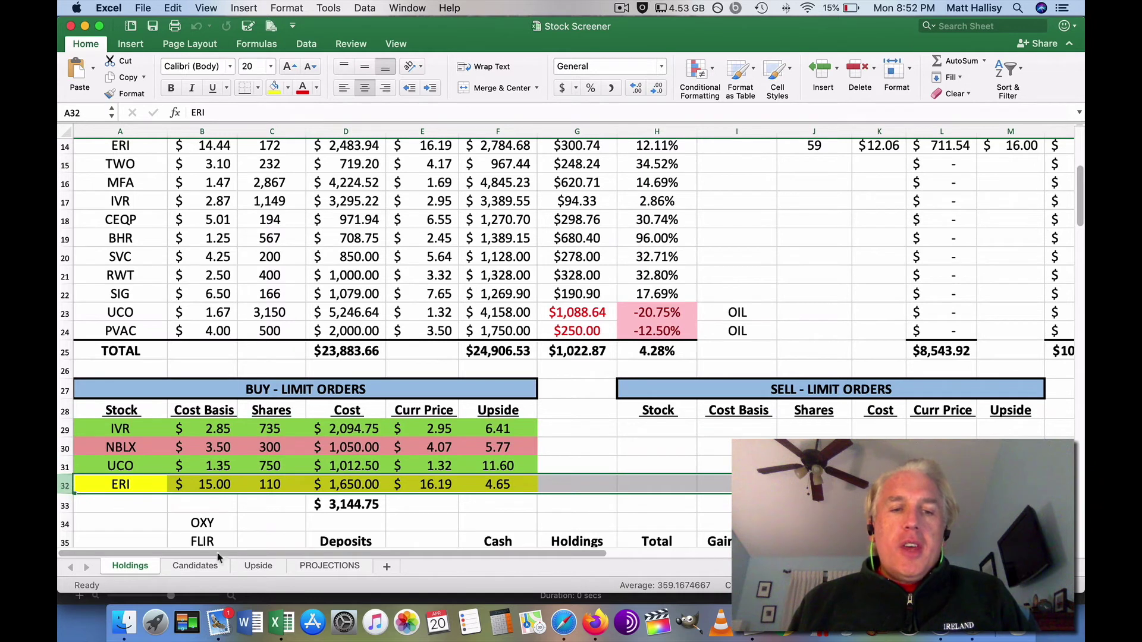
{"action": "left_click", "coordinate": [257, 566]}
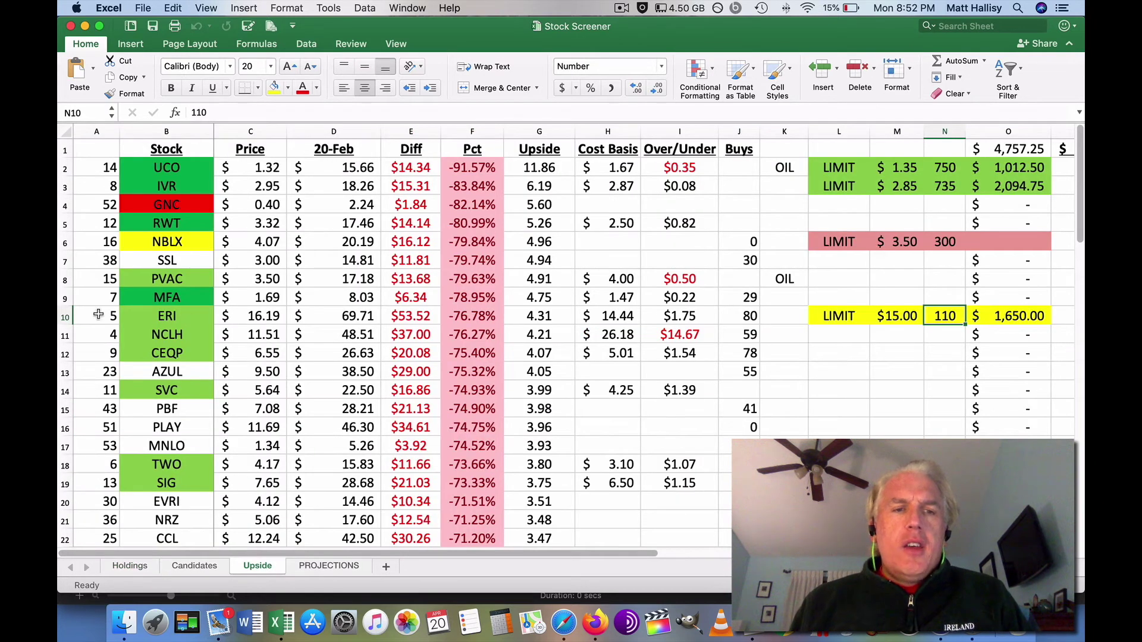
{"action": "left_click", "coordinate": [64, 315]}
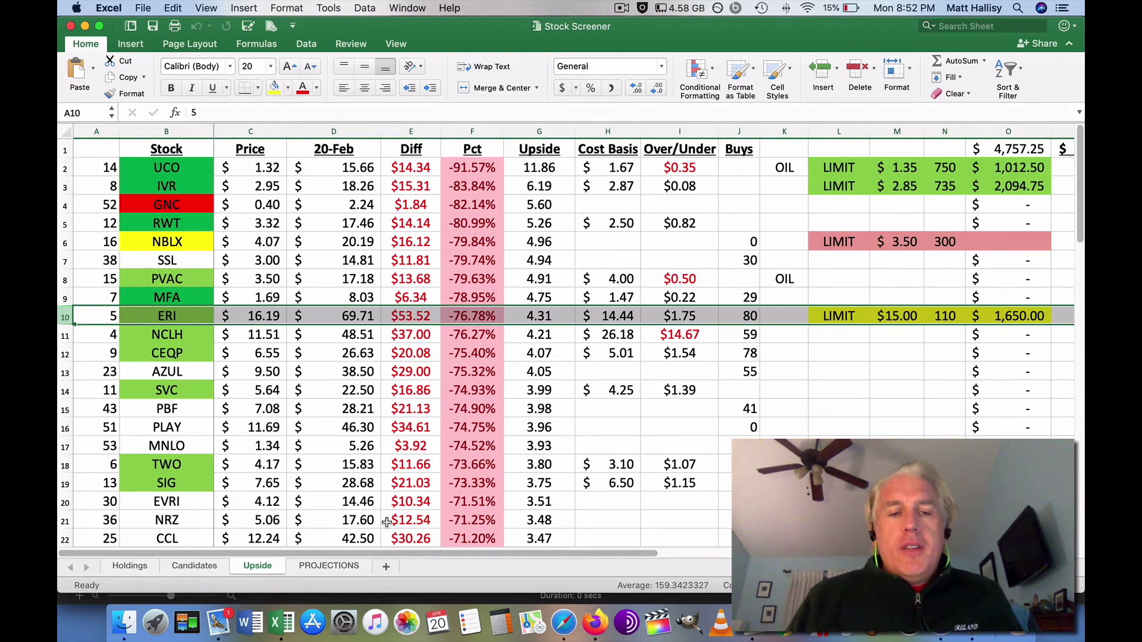
On the PROJECTIONS sheet, examine the portfolio's total percentage gain in H18 and the combined upside totals in row 25
{"action": "left_click", "coordinate": [348, 568]}
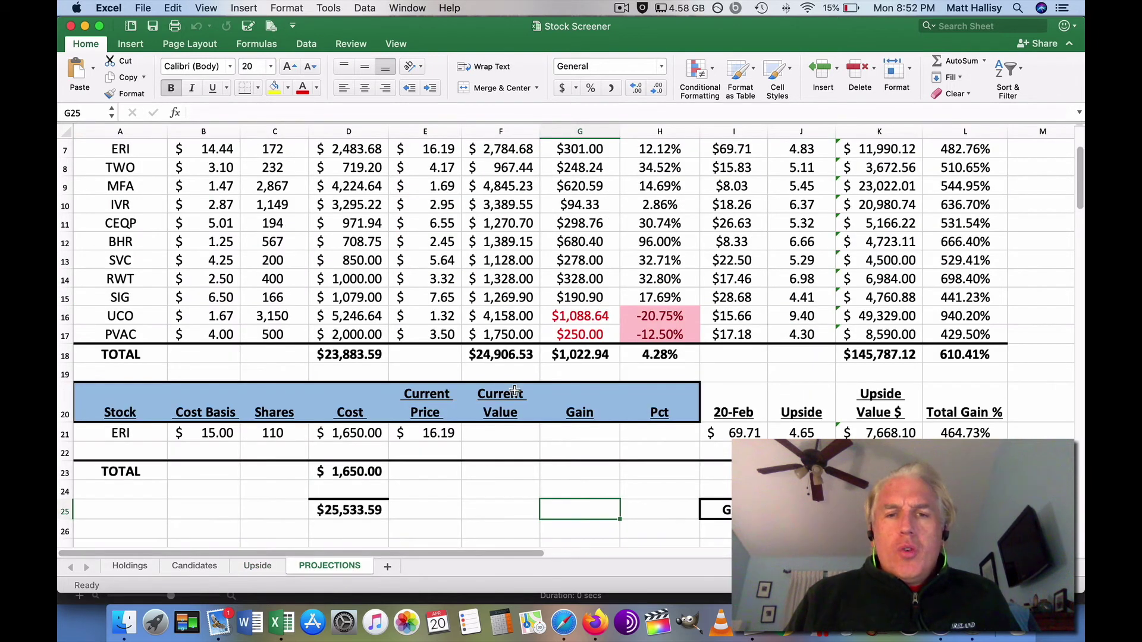
{"action": "left_click", "coordinate": [679, 356]}
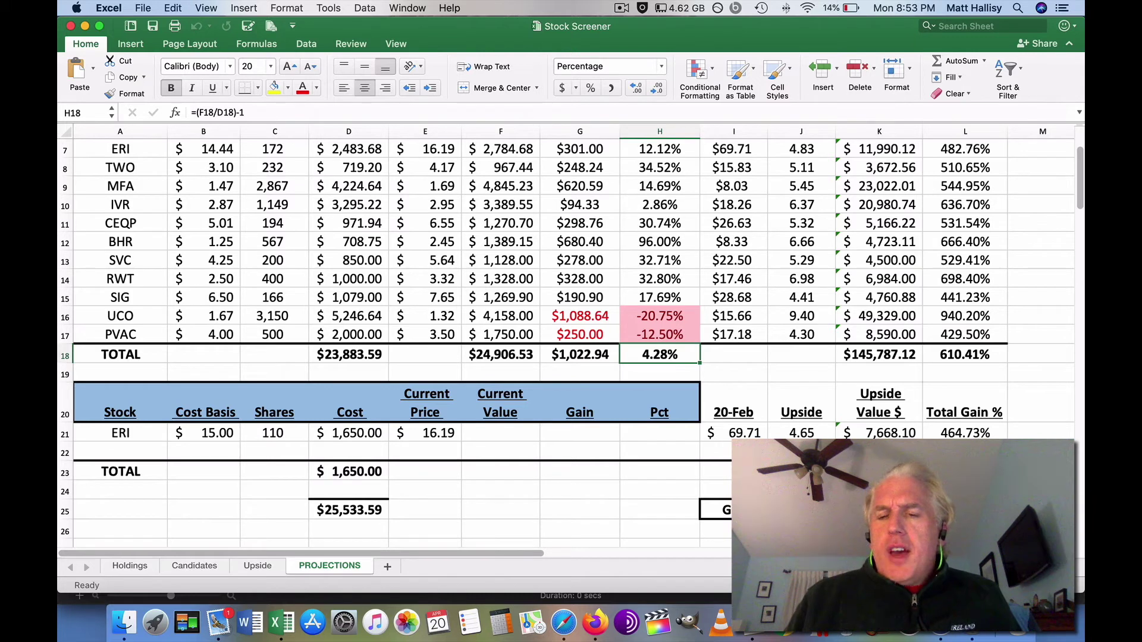
{"action": "left_click", "coordinate": [965, 510]}
{"action": "left_click", "coordinate": [879, 509]}
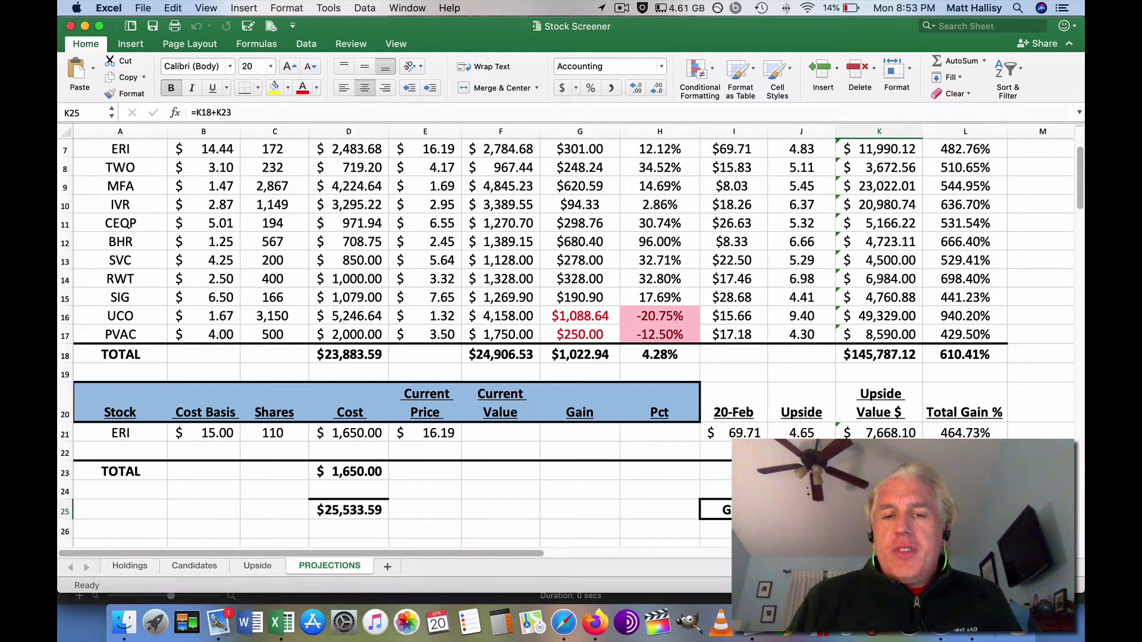
{"action": "left_click", "coordinate": [652, 508]}
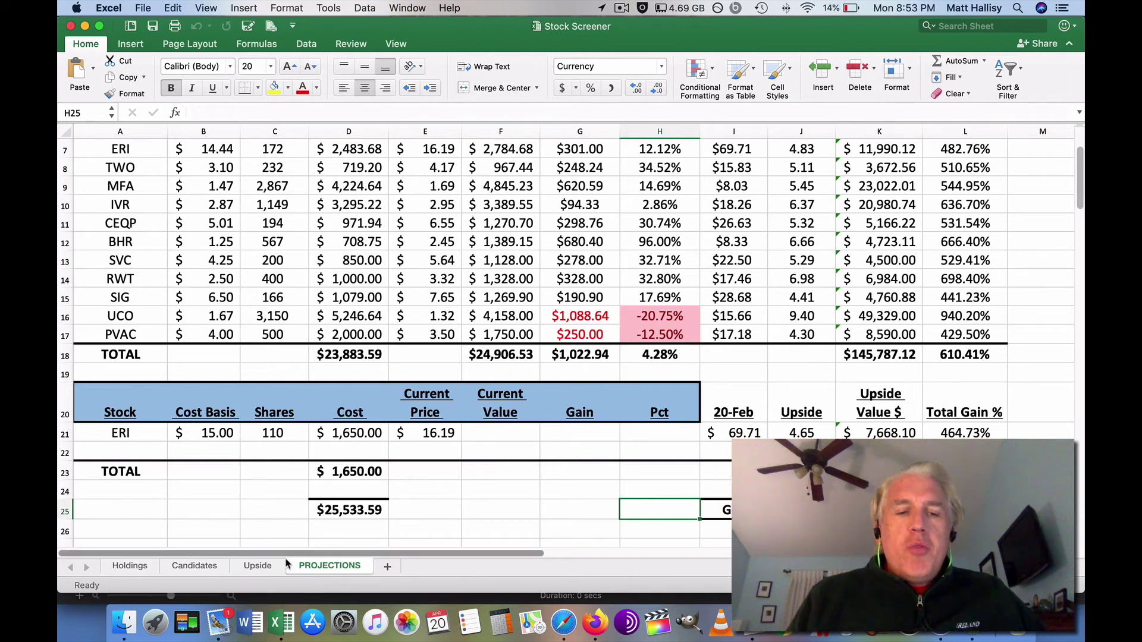
Delete the IVR, NBLX and UCO rows from the buy limit orders table on the Holdings sheet
{"action": "left_click", "coordinate": [201, 565]}
{"action": "left_click", "coordinate": [130, 565]}
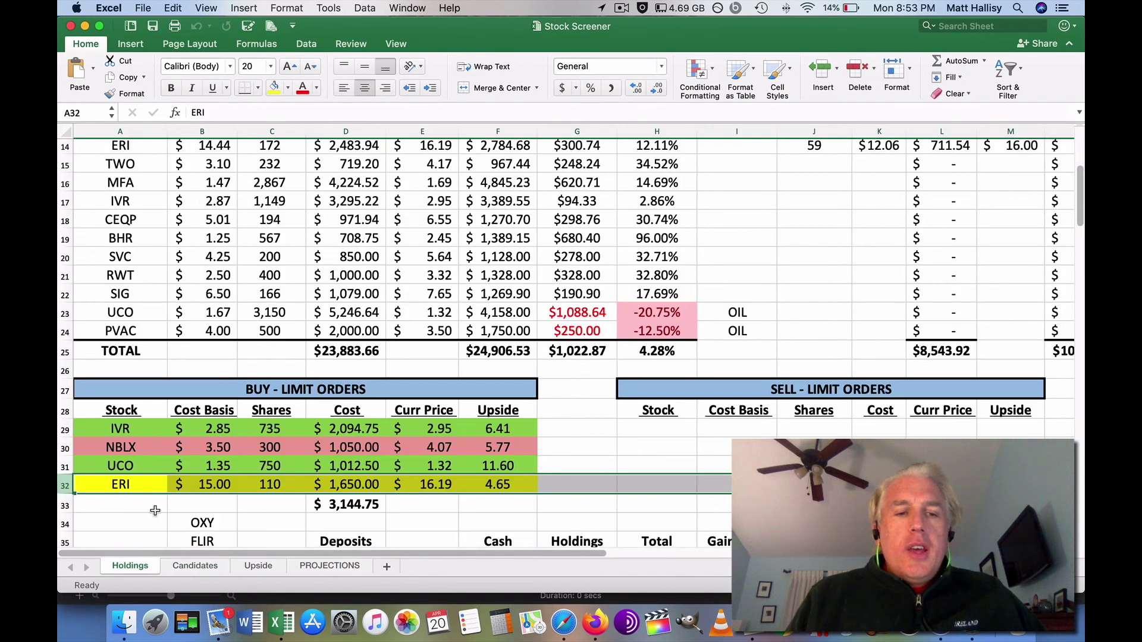
{"action": "left_click_drag", "start_coordinate": [64, 430], "coordinate": [65, 467]}
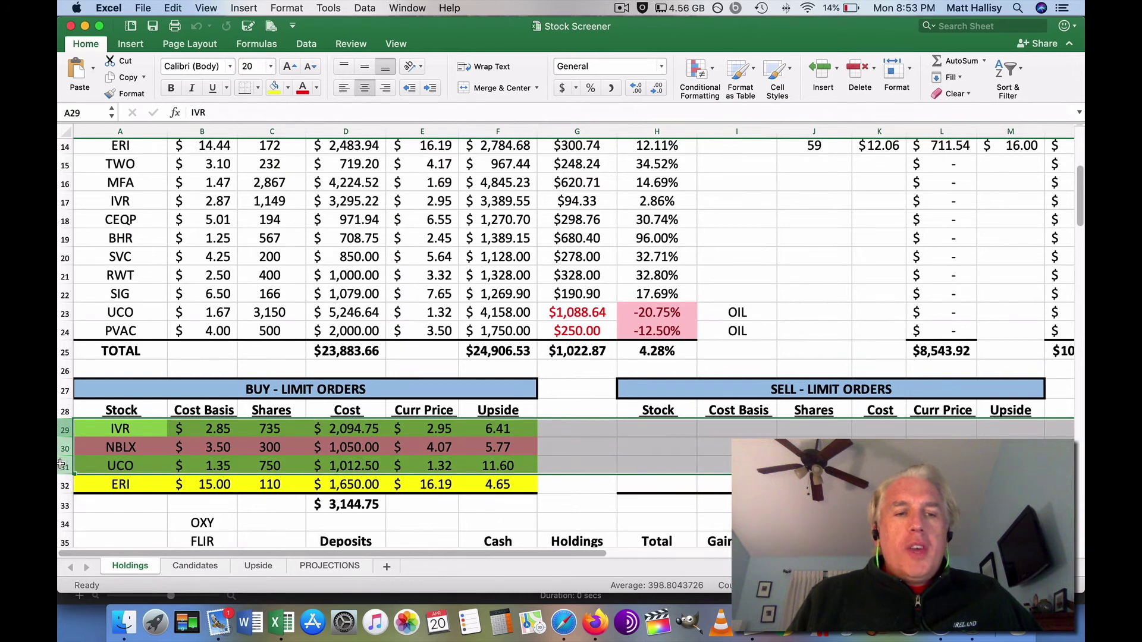
{"action": "right_click", "coordinate": [64, 466]}
{"action": "left_click", "coordinate": [111, 513]}
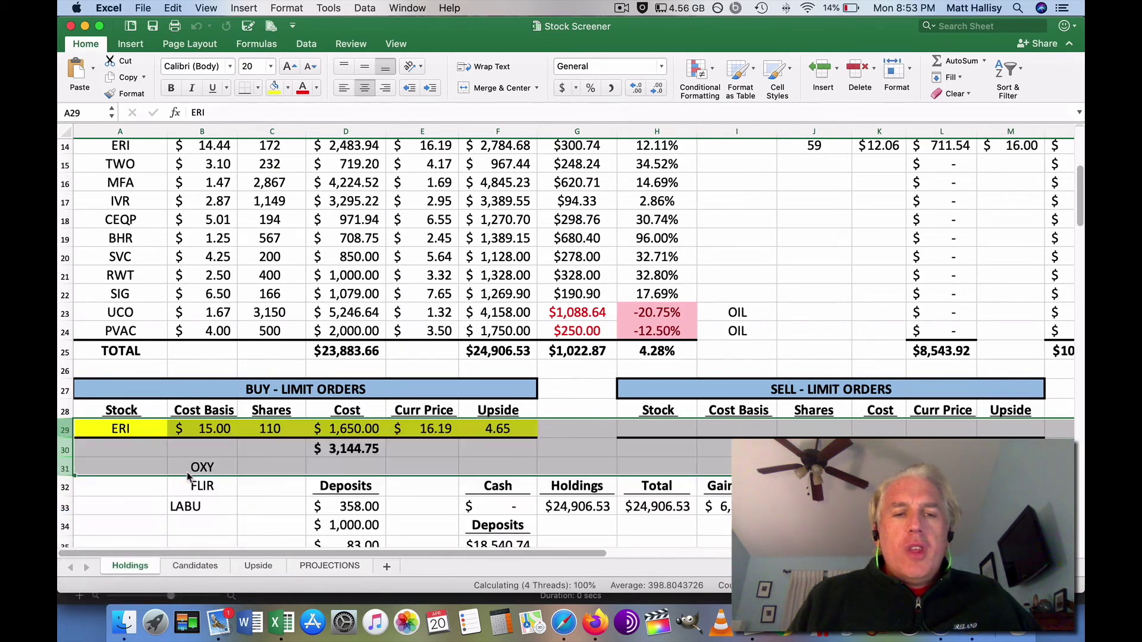
Remove the yellow fill from the ERI row, A29:F29, in the buy limit orders table
{"action": "left_click", "coordinate": [235, 450]}
{"action": "left_click_drag", "start_coordinate": [141, 425], "coordinate": [499, 429]}
{"action": "left_click", "coordinate": [288, 88]}
{"action": "left_click", "coordinate": [287, 88]}
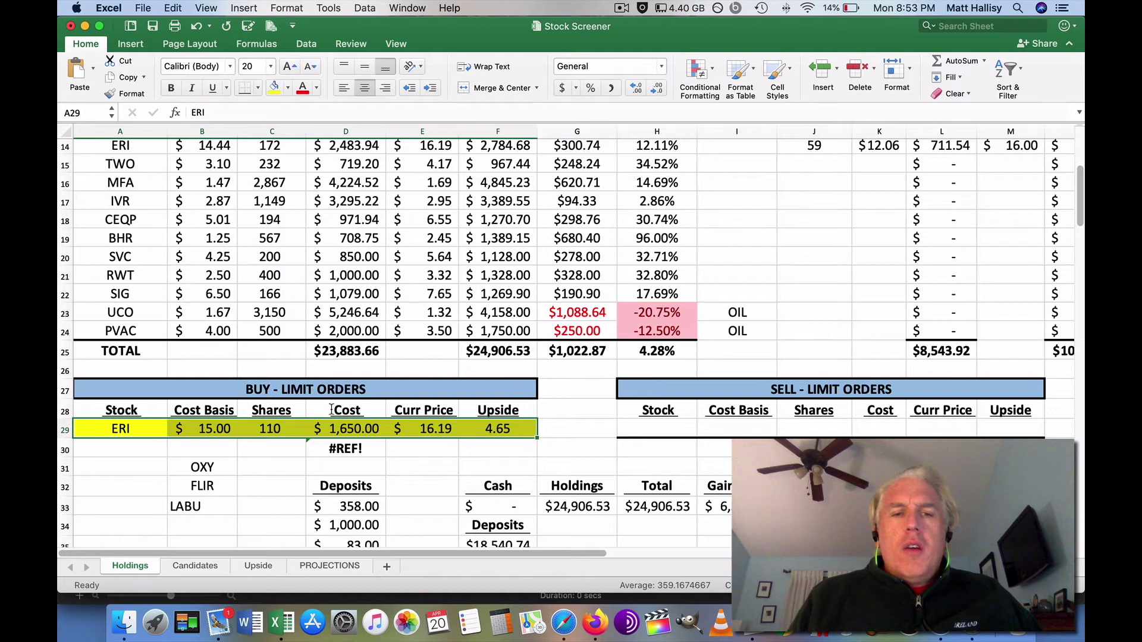
Review ERI's buy limit order in row 29 and the Cost Basis values of the holdings down to PVAC
{"action": "left_click", "coordinate": [336, 429]}
{"action": "left_click_drag", "start_coordinate": [510, 432], "coordinate": [159, 430]}
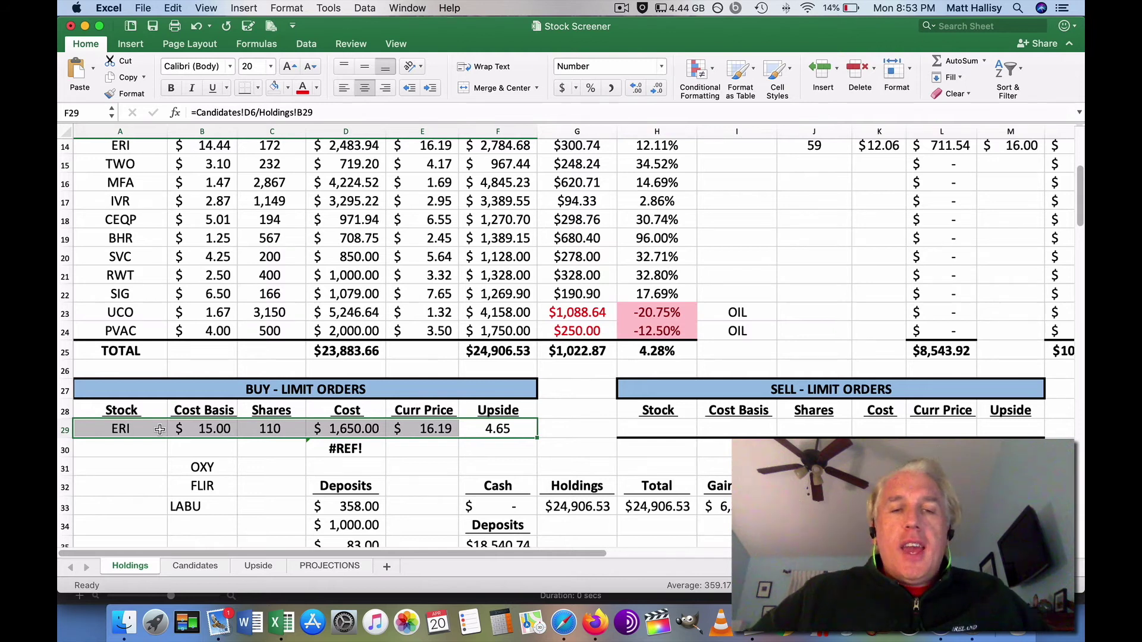
{"action": "left_click", "coordinate": [63, 430]}
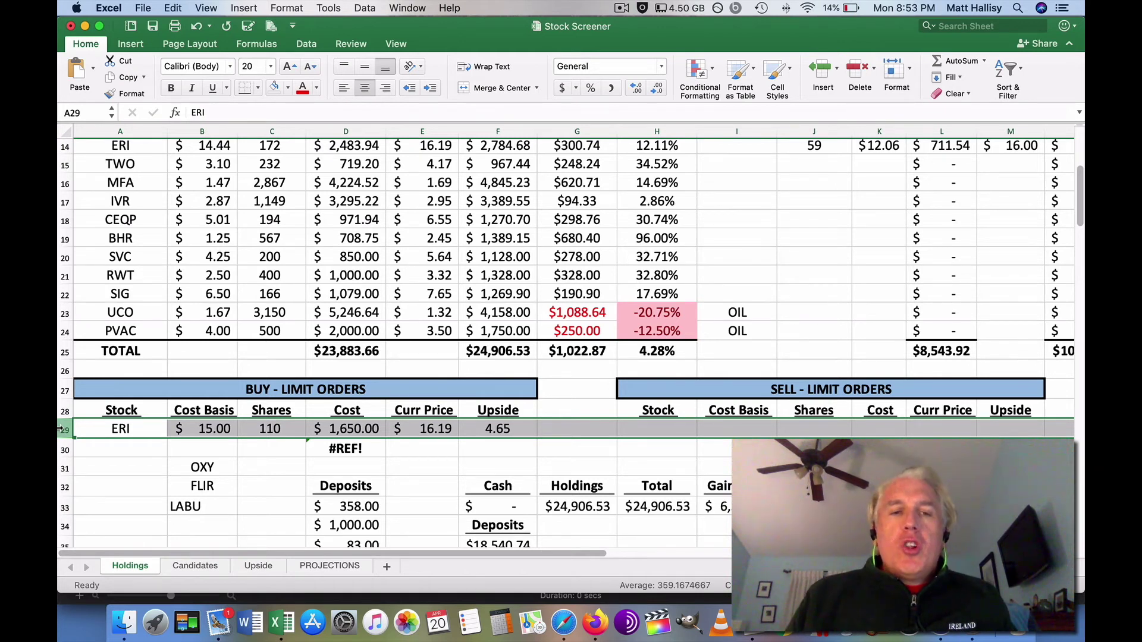
{"action": "left_click_drag", "start_coordinate": [212, 328], "coordinate": [191, 196]}
{"action": "scroll", "coordinate": [198, 288], "scroll_direction": "down", "scroll_amount": 5}
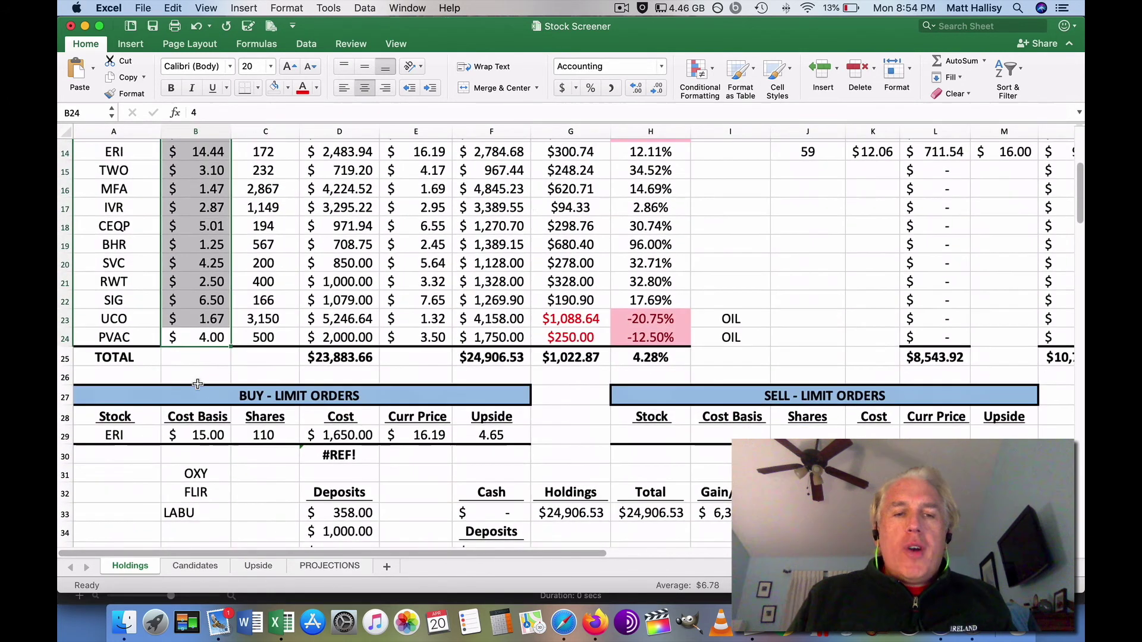
In a new Firefox tab, search for "dow futures" and check the Dow futures change on CNNMoney's Premarket Stock Trading page
{"action": "left_click", "coordinate": [586, 629]}
{"action": "key", "text": "super+t"}
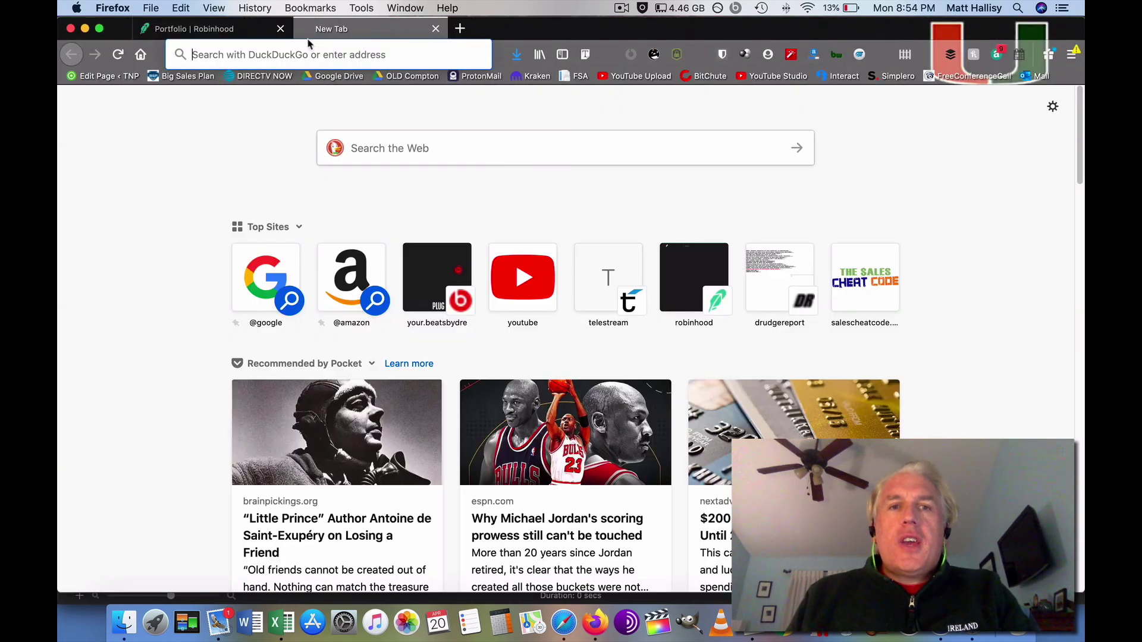
{"action": "left_click", "coordinate": [309, 43]}
{"action": "type", "text": "dow fut"}
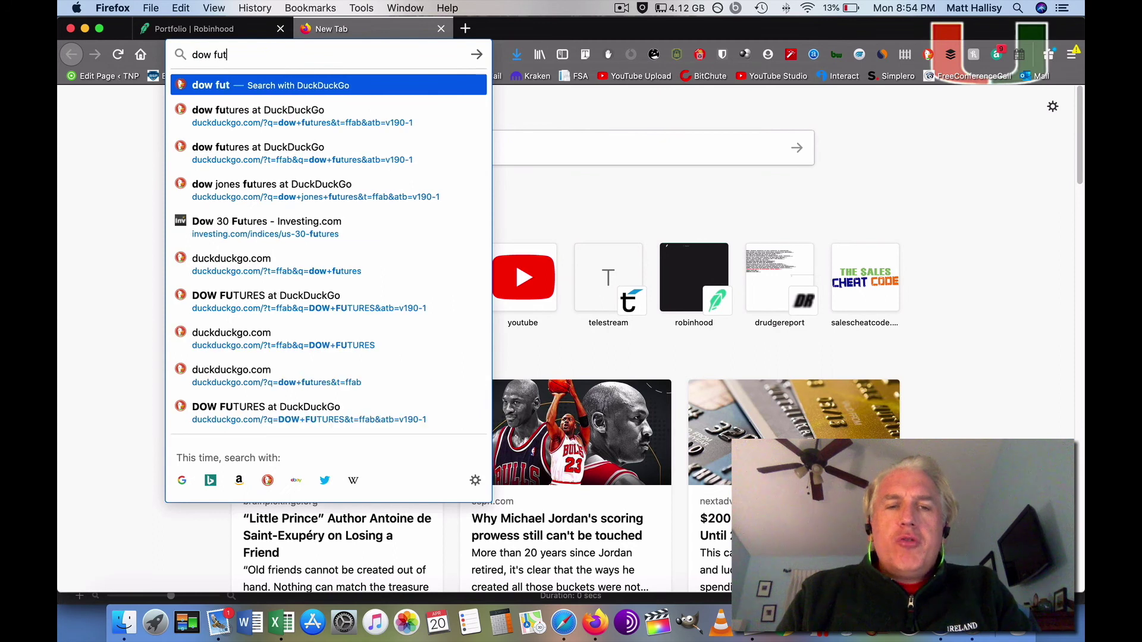
{"action": "type", "text": "ures"}
{"action": "key", "text": "Return"}
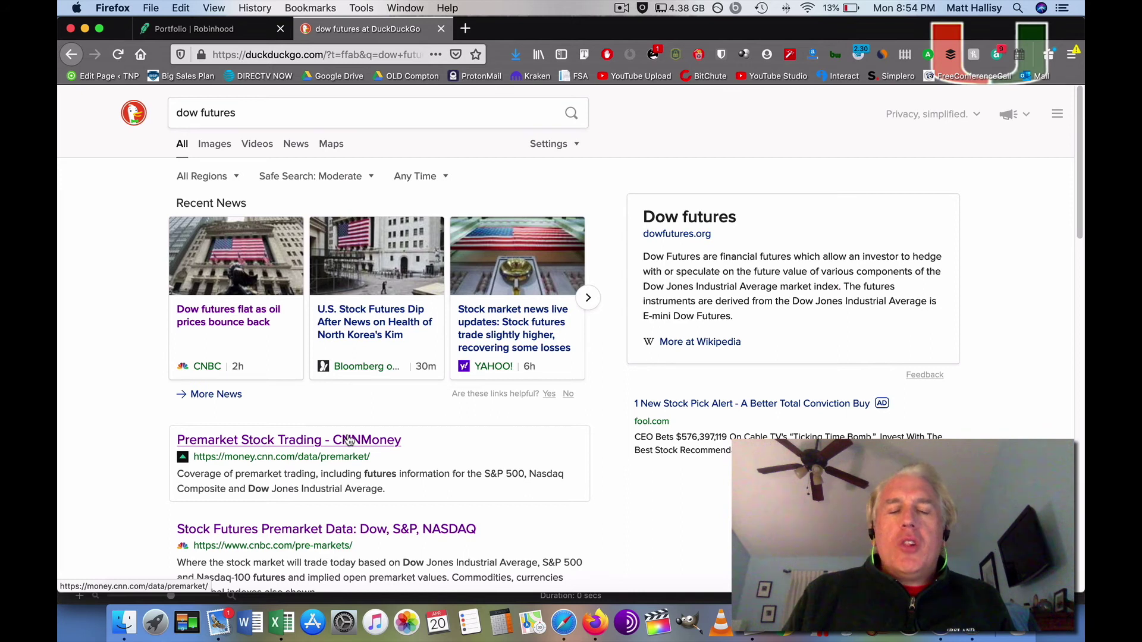
{"action": "left_click", "coordinate": [350, 440]}
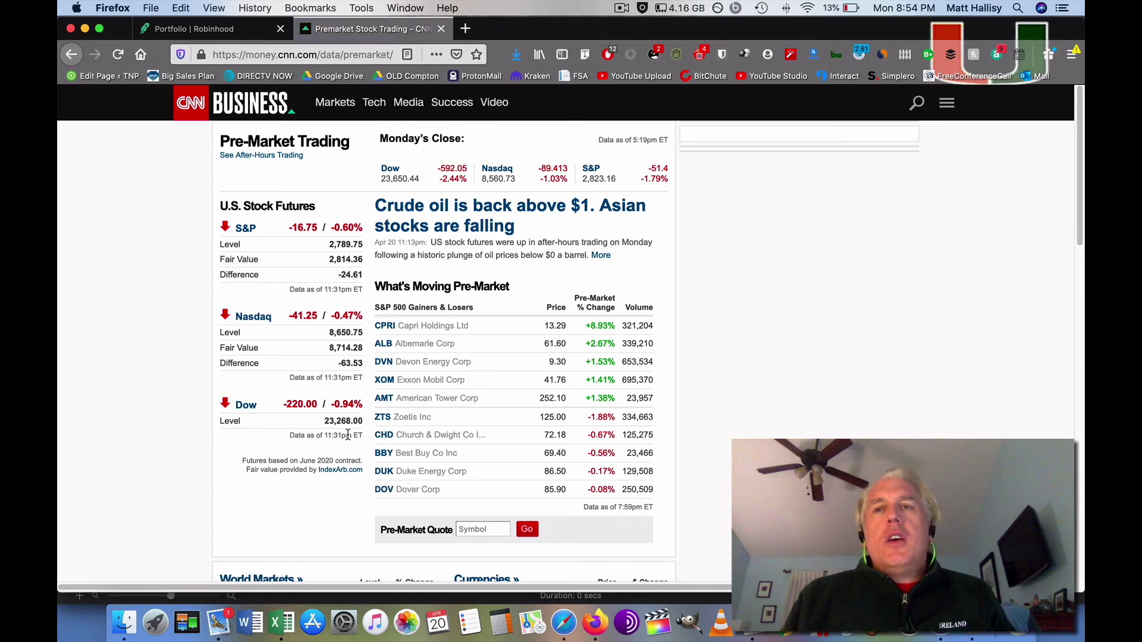
{"action": "triple_click", "coordinate": [309, 406]}
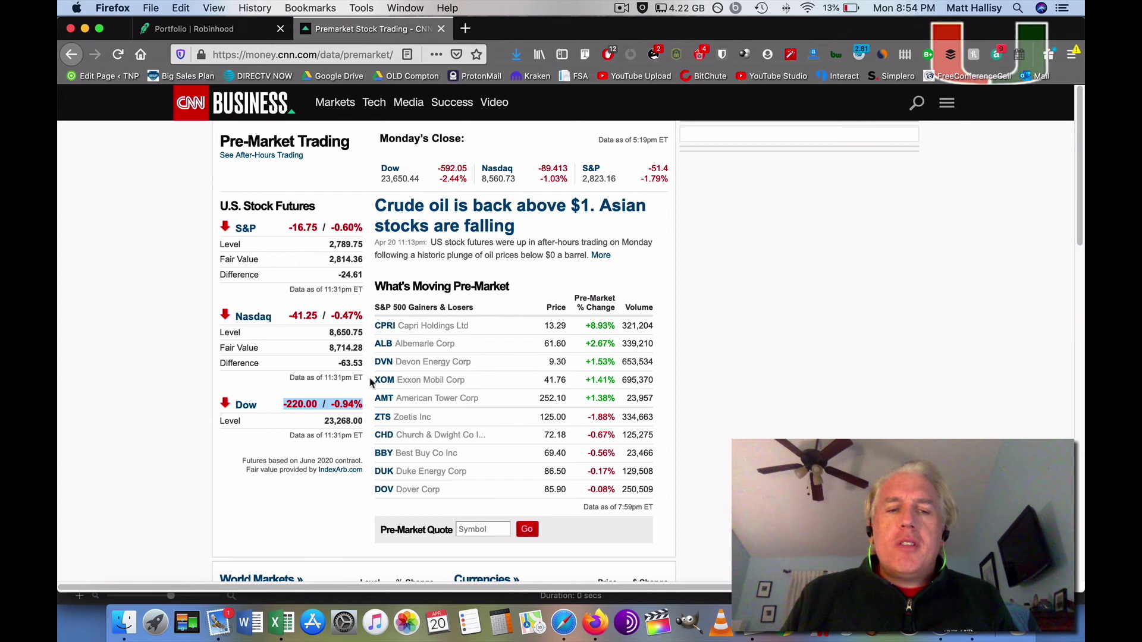
Switch back to Excel and review the portfolio's total percentage gain in H25, the BHR row and UCO's current value in F23
{"action": "left_click", "coordinate": [282, 622]}
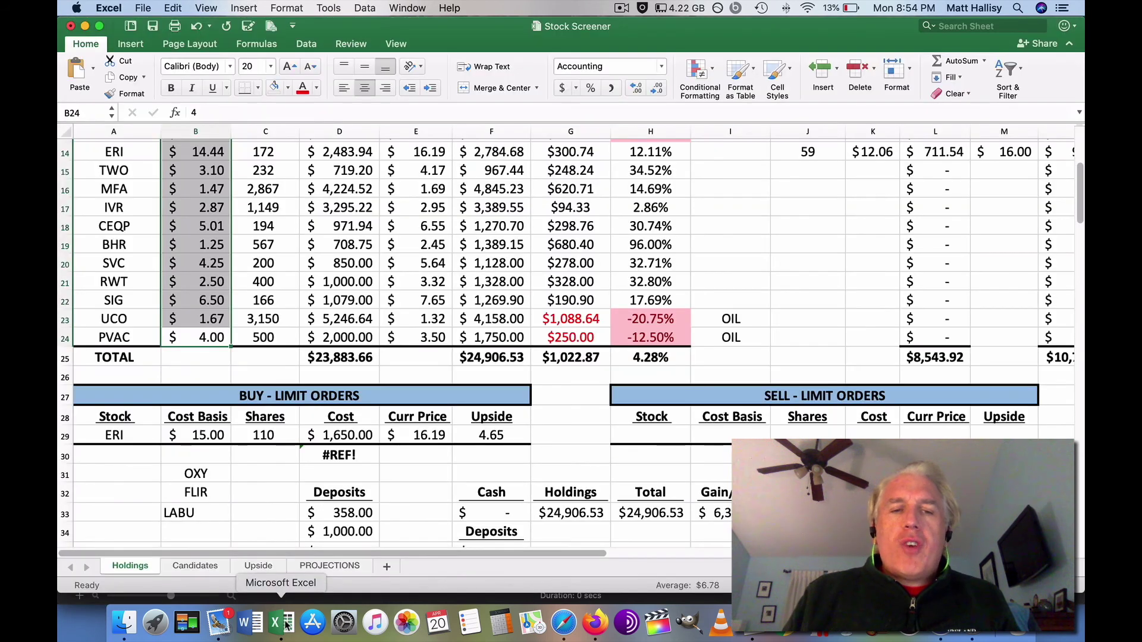
{"action": "left_click", "coordinate": [419, 375]}
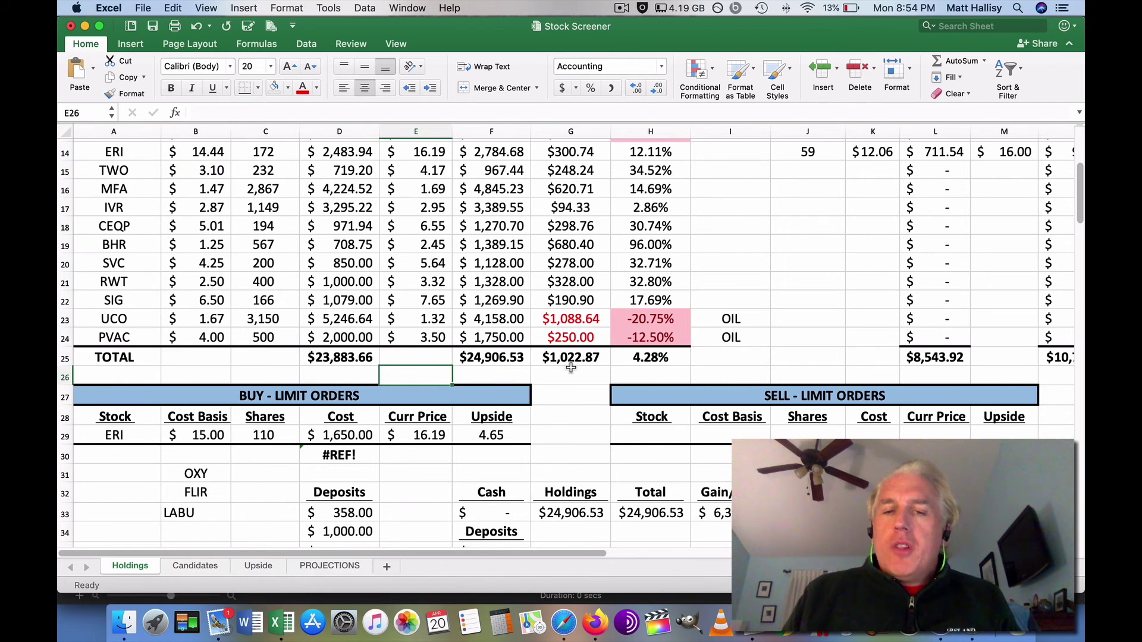
{"action": "left_click", "coordinate": [659, 359]}
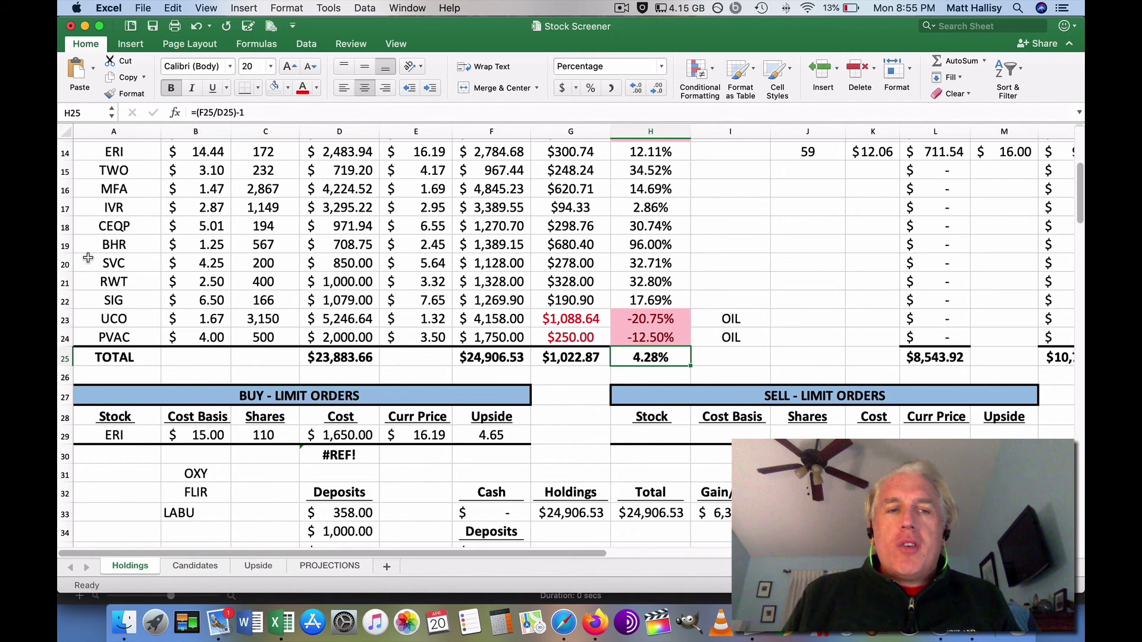
{"action": "left_click", "coordinate": [65, 244]}
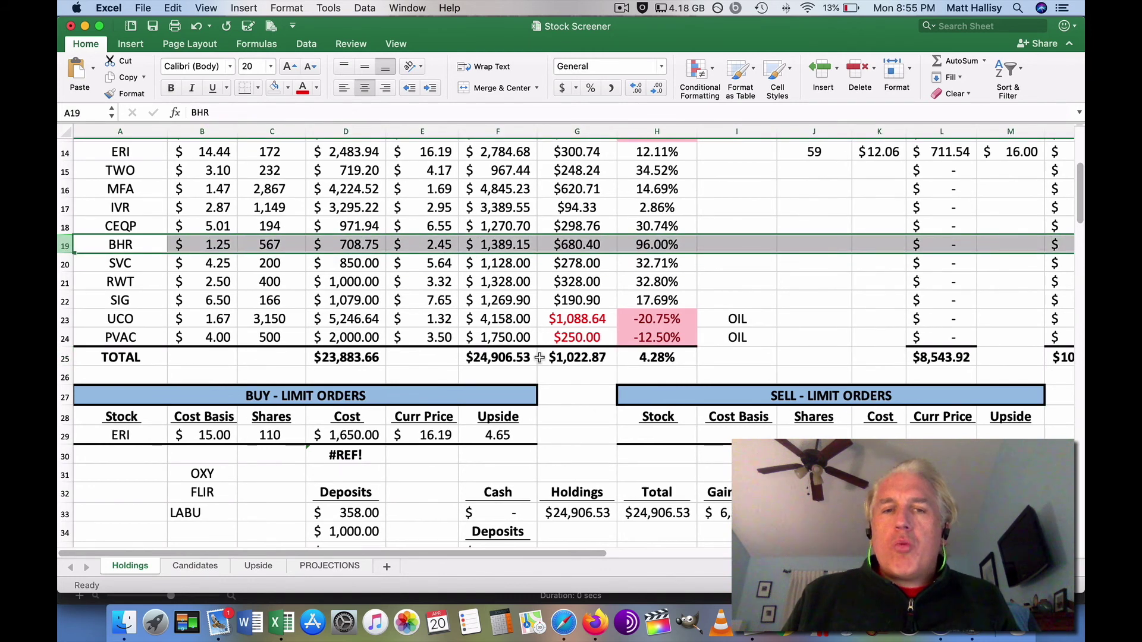
{"action": "left_click", "coordinate": [502, 326]}
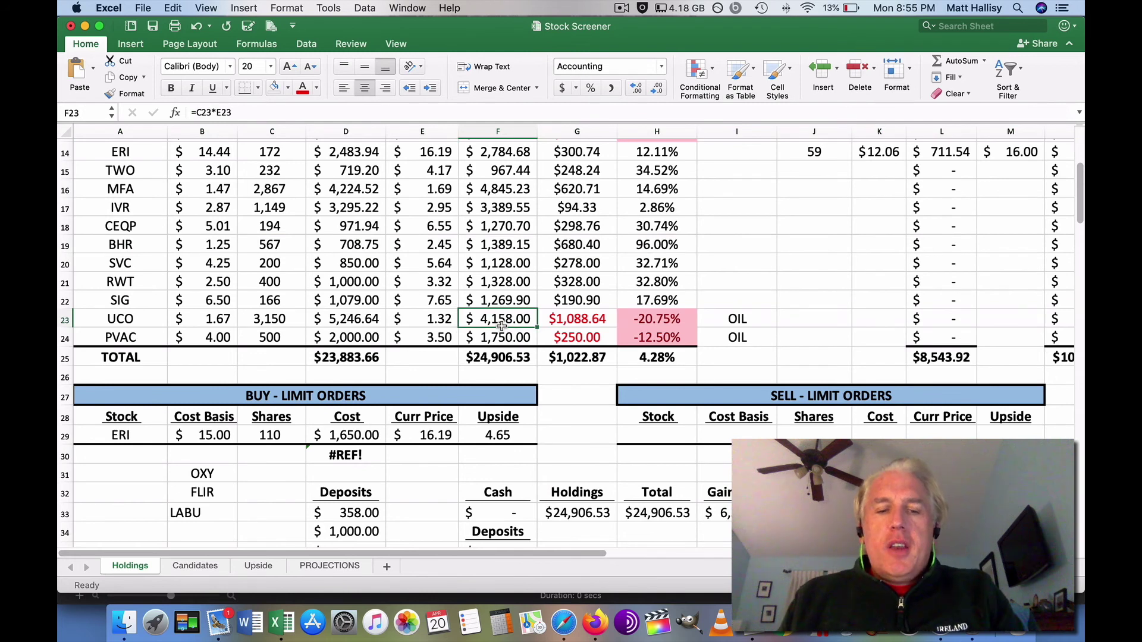